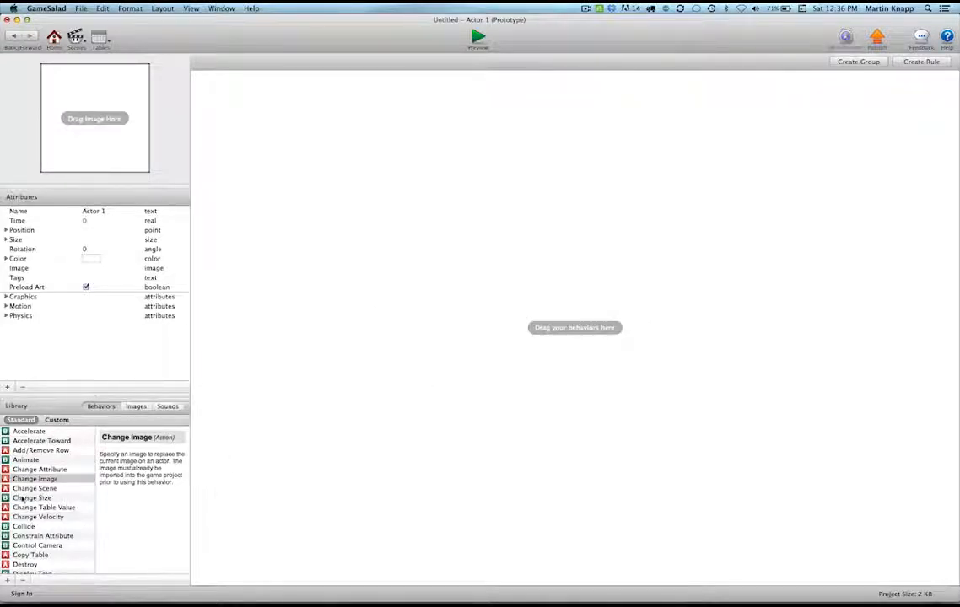
Step: Add a Change Size behavior to Actor 1 and set its growth rate to 5
{"action": "left_click_drag", "start_coordinate": [13, 498], "coordinate": [458, 240]}
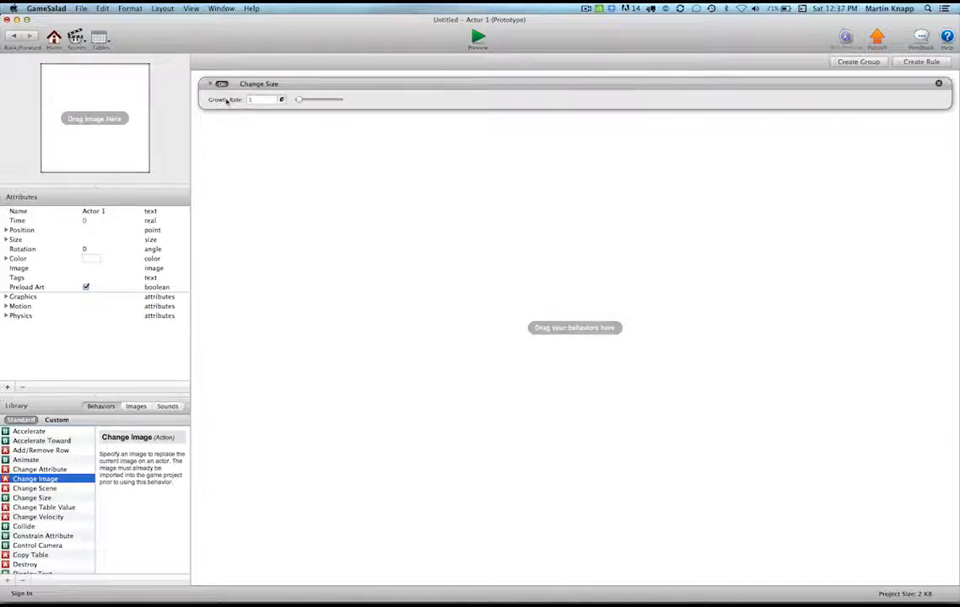
{"action": "left_click", "coordinate": [265, 99]}
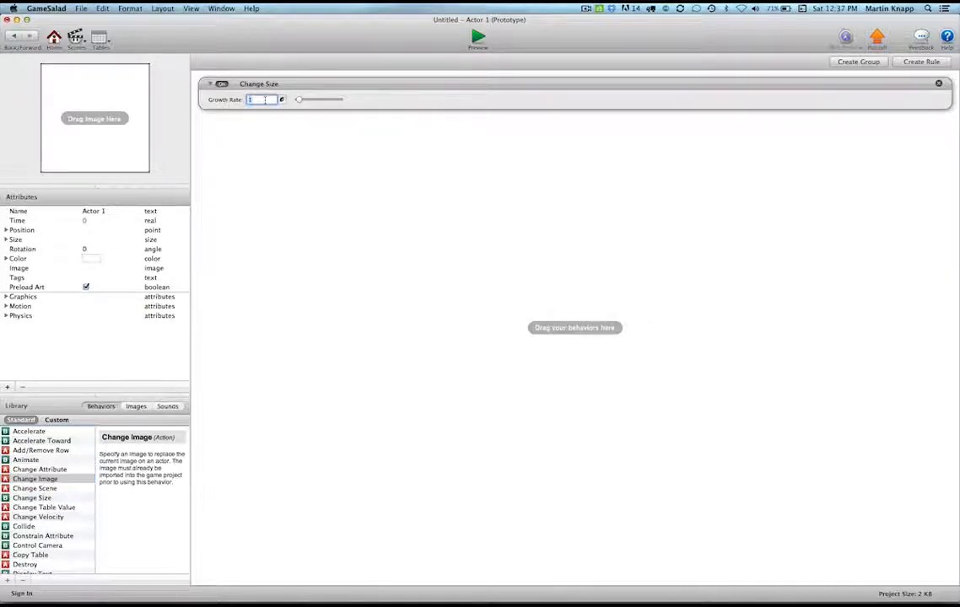
{"action": "type", "text": "5"}
Step: Place Actor 1 near the centre of the initial scene, preview its growth, and return to the scene
{"action": "left_click", "coordinate": [12, 36]}
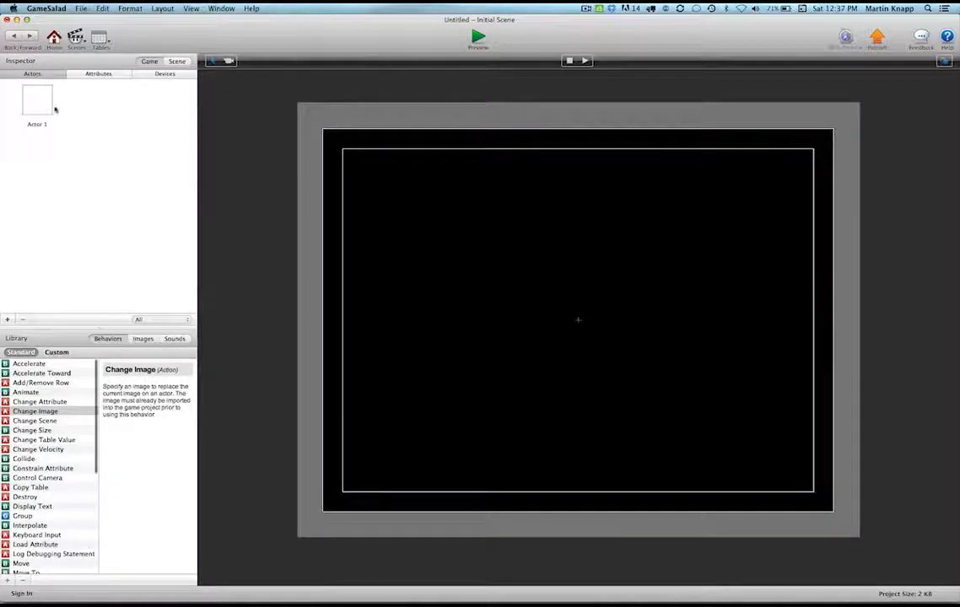
{"action": "left_click_drag", "start_coordinate": [37, 101], "coordinate": [585, 339]}
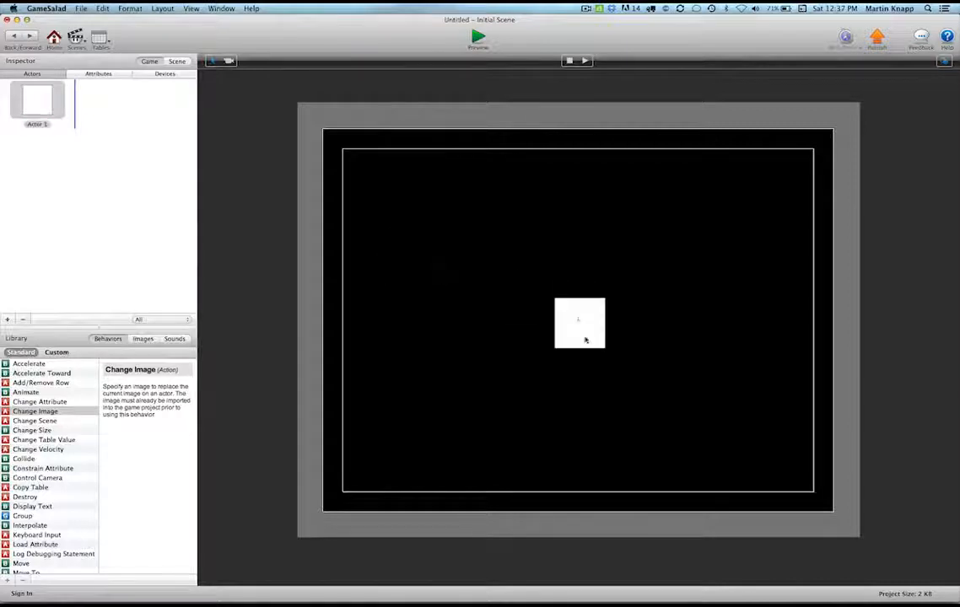
{"action": "left_click", "coordinate": [478, 38]}
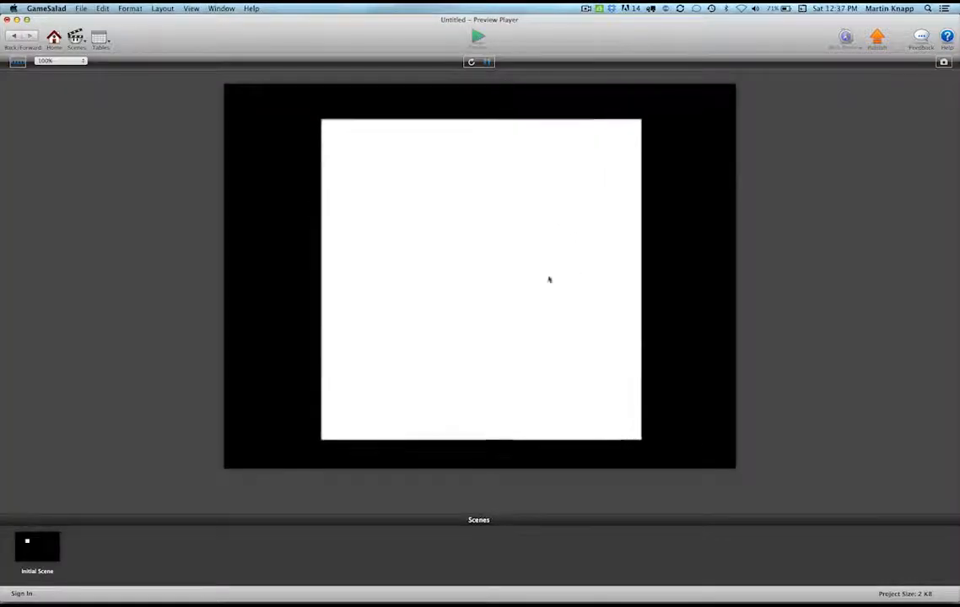
{"action": "left_click", "coordinate": [12, 37]}
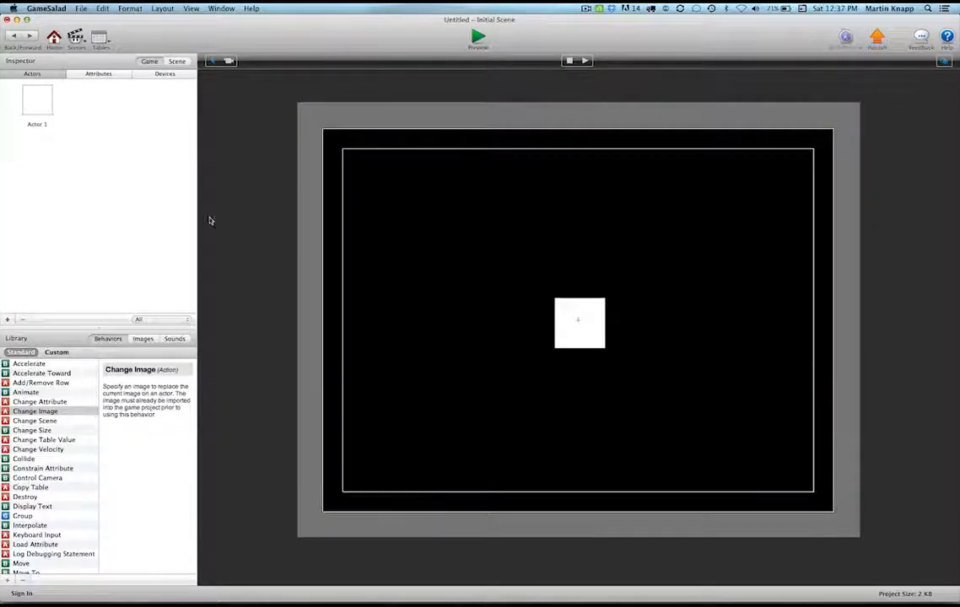
Step: Set Actor 1's Change Size growth rate to 1, preview the scene, and return to the actor
{"action": "double_click", "coordinate": [38, 101]}
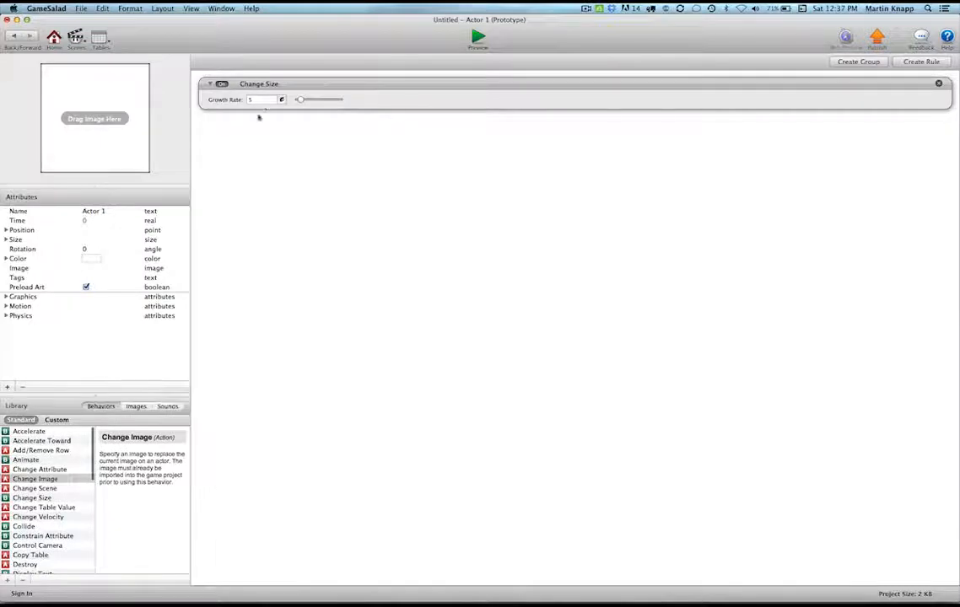
{"action": "left_click_drag", "start_coordinate": [260, 100], "coordinate": [227, 102]}
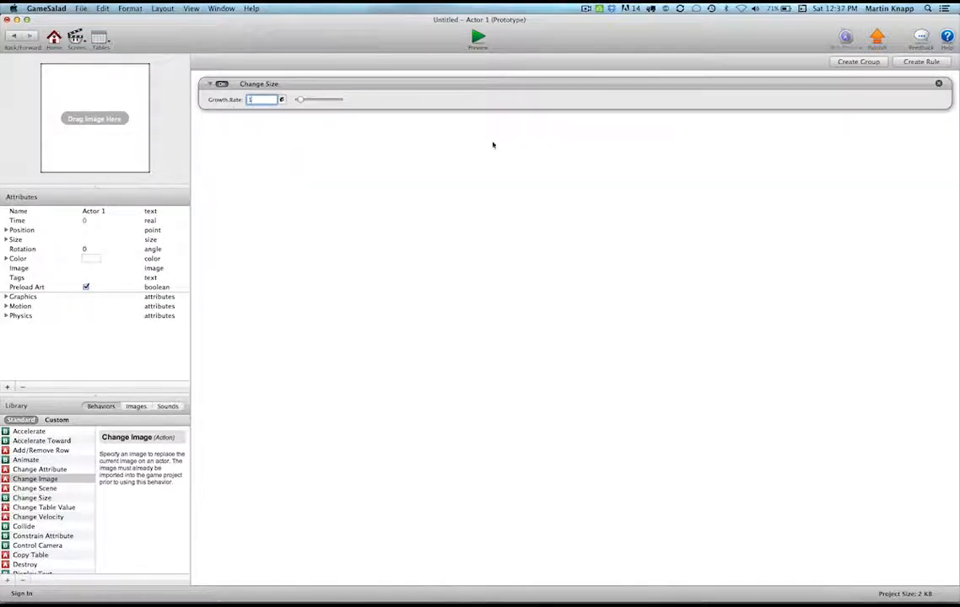
{"action": "left_click", "coordinate": [477, 37]}
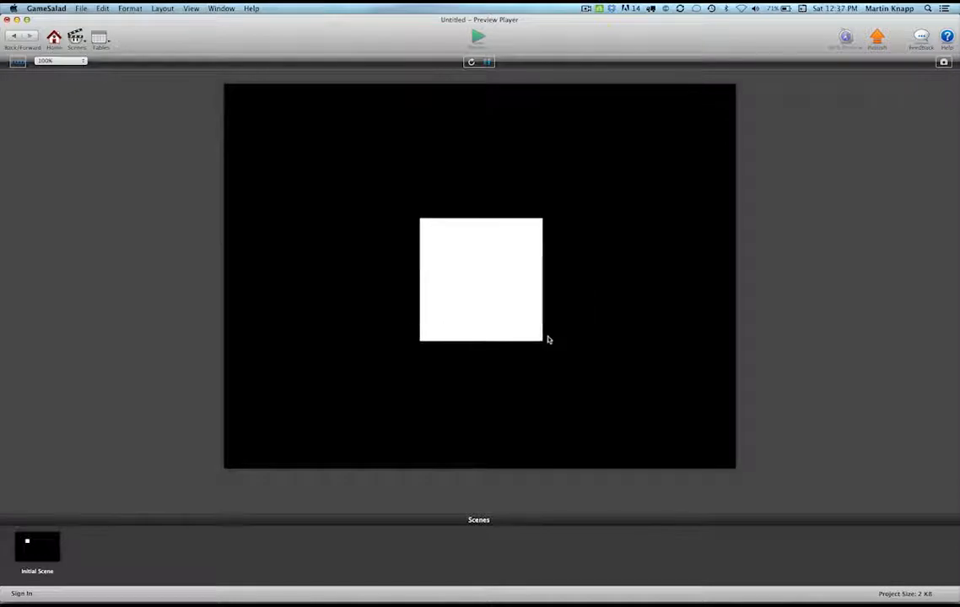
{"action": "left_click", "coordinate": [14, 37]}
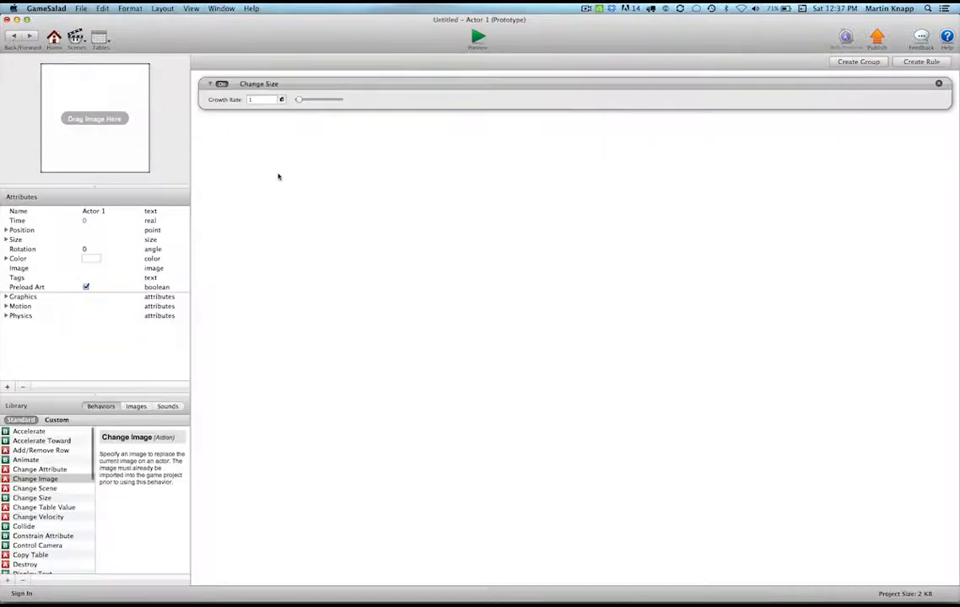
Step: Set the Change Size growth rate to 0.2, preview the slower growth, and return to the actor
{"action": "left_click_drag", "start_coordinate": [261, 99], "coordinate": [229, 104]}
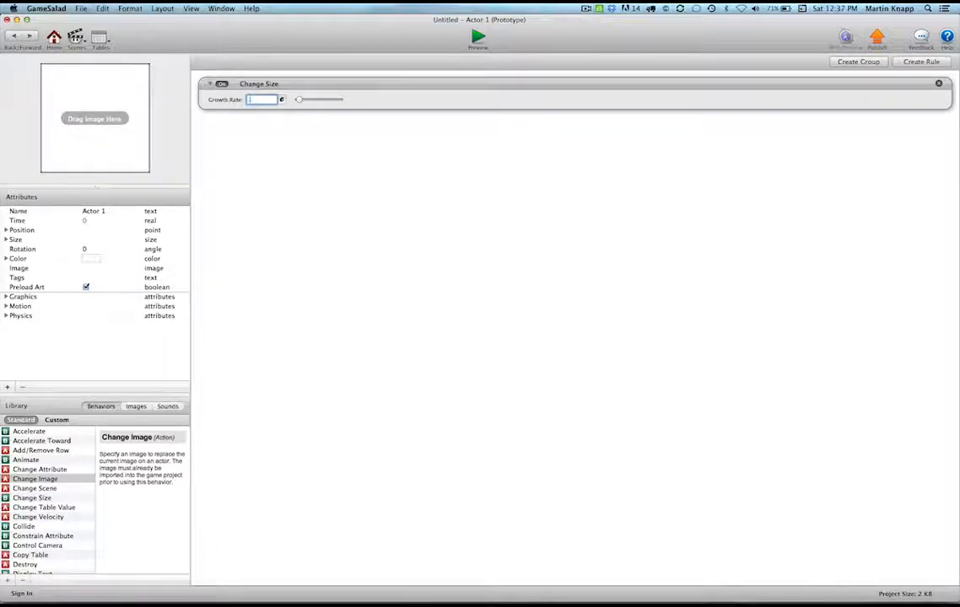
{"action": "left_click", "coordinate": [345, 187]}
{"action": "left_click", "coordinate": [476, 37]}
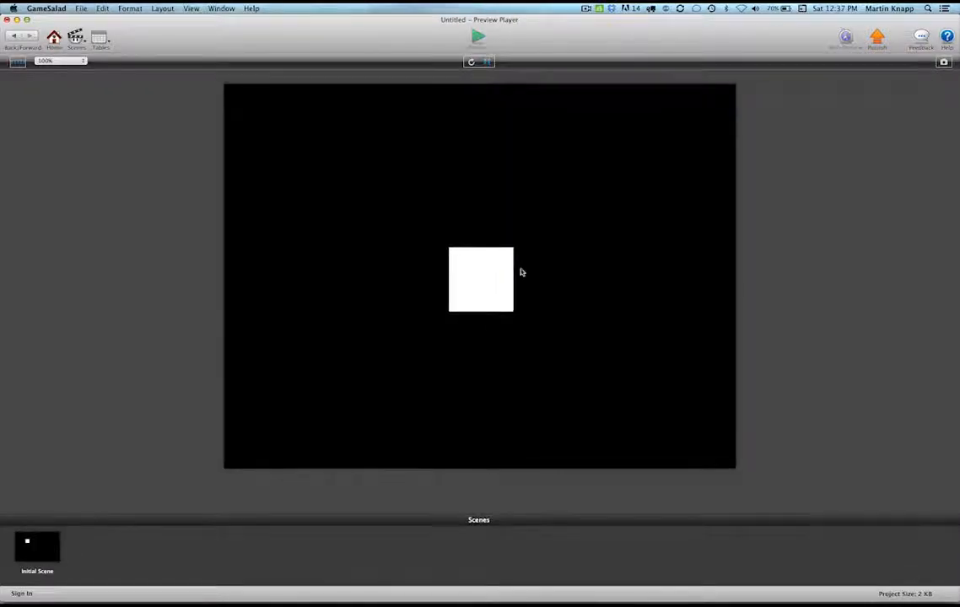
{"action": "left_click", "coordinate": [14, 38]}
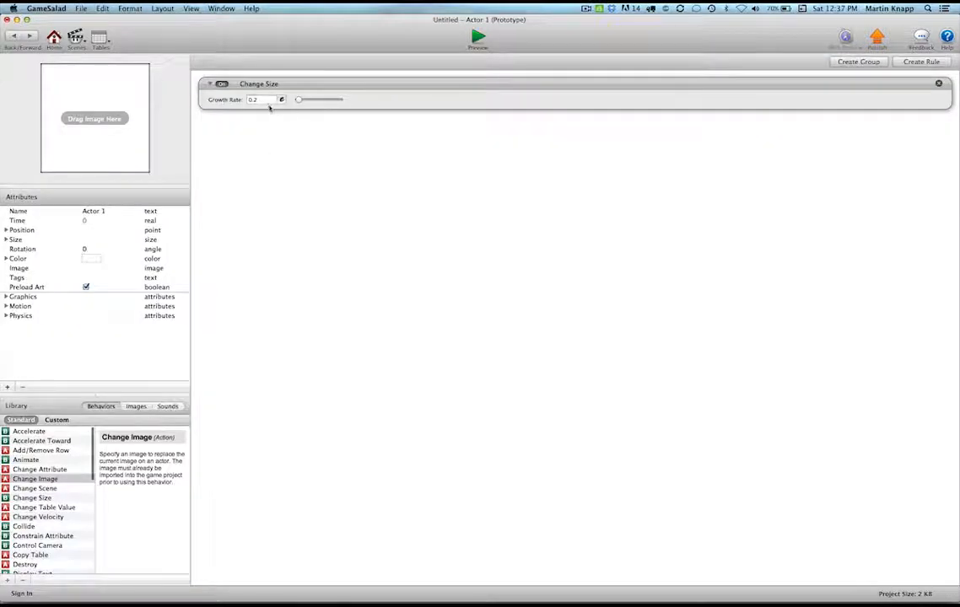
Step: Set the growth rate to 1, look at the actor in the initial scene, and reopen Actor 1
{"action": "left_click", "coordinate": [266, 100]}
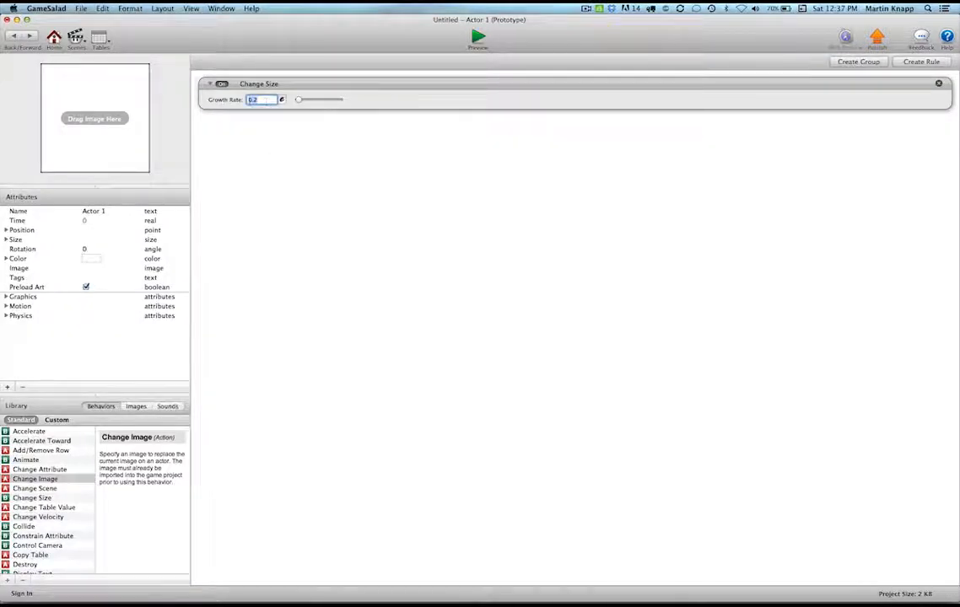
{"action": "type", "text": "1"}
{"action": "key", "text": "Return"}
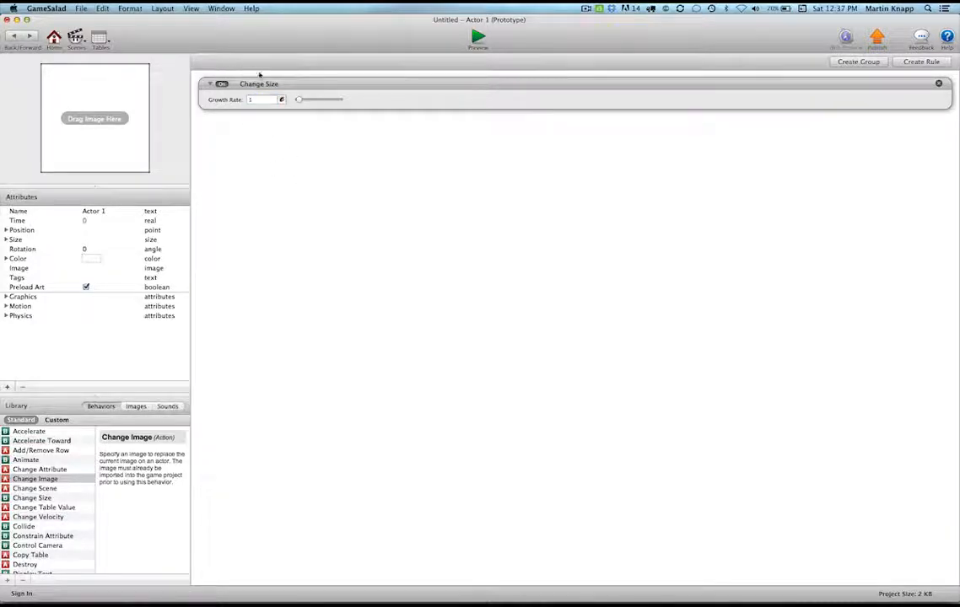
{"action": "left_click", "coordinate": [15, 37]}
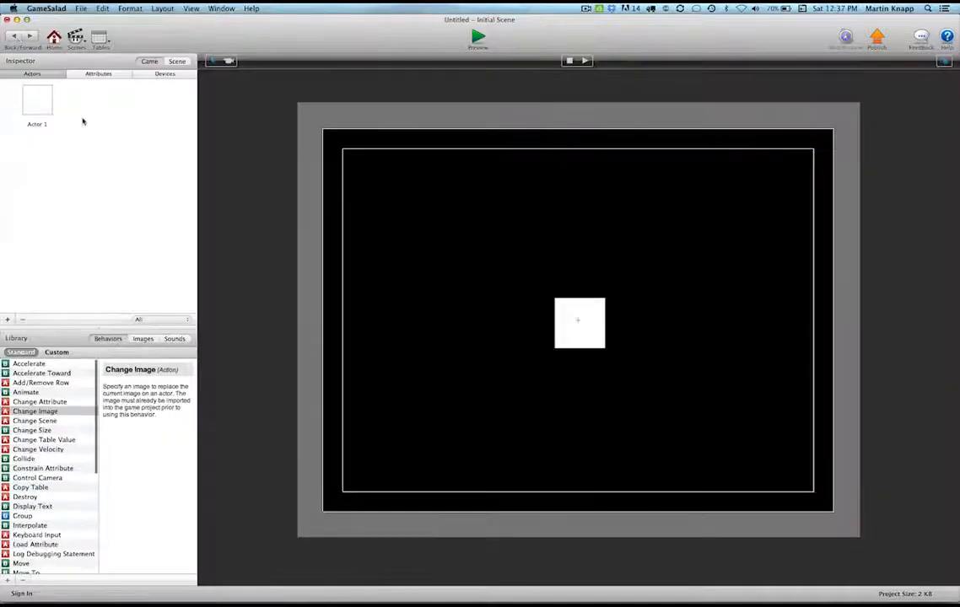
{"action": "double_click", "coordinate": [38, 106]}
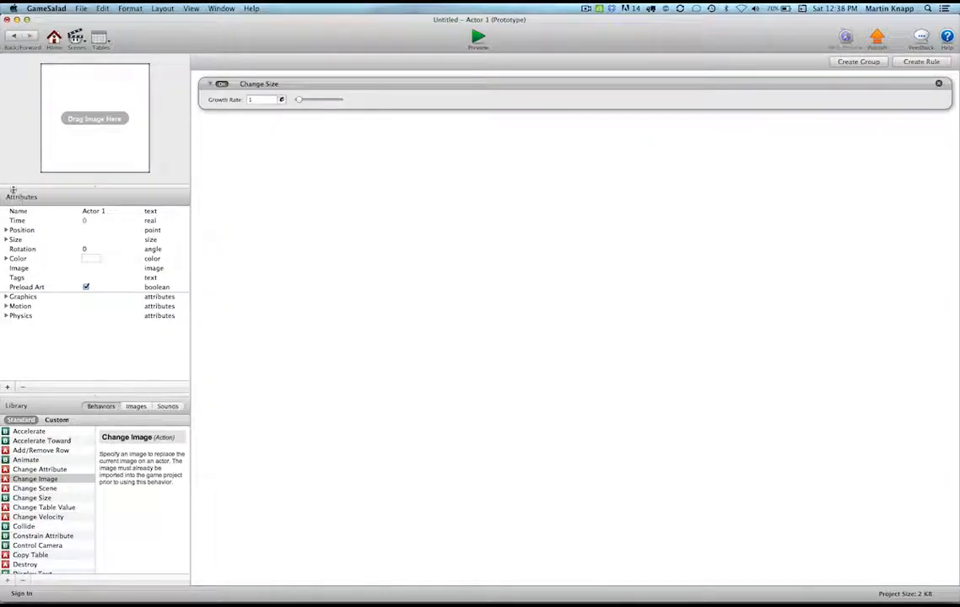
Step: Expand Actor 1's size attributes and set both width and height to 300
{"action": "left_click", "coordinate": [6, 239]}
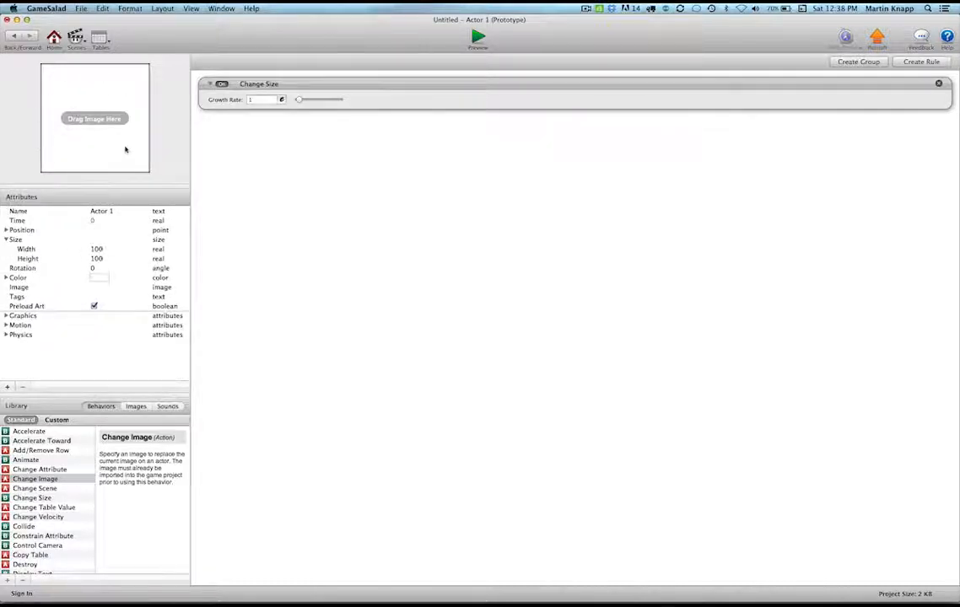
{"action": "left_click", "coordinate": [99, 250]}
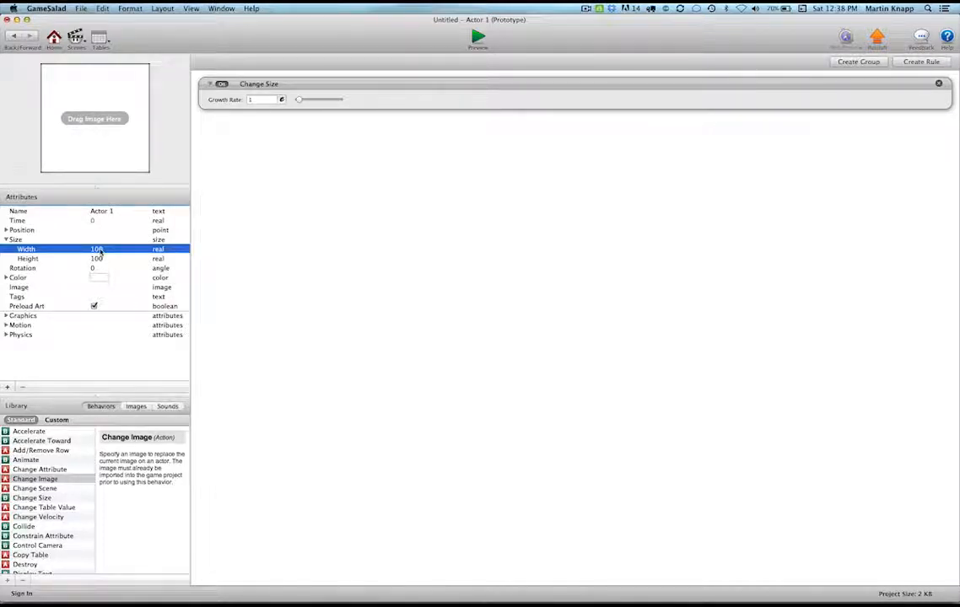
{"action": "double_click", "coordinate": [101, 251]}
{"action": "type", "text": "30"}
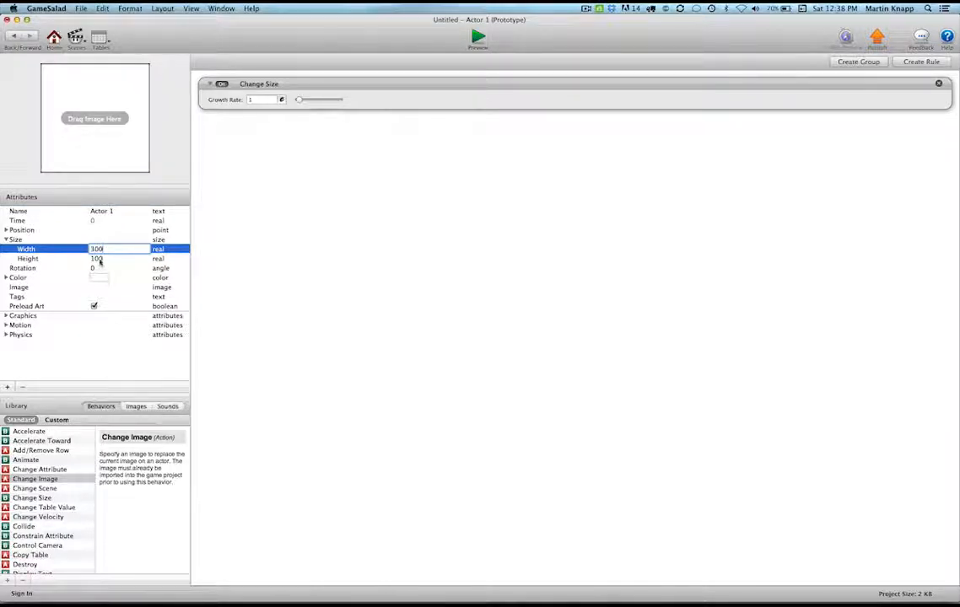
{"action": "key", "text": "Tab"}
{"action": "type", "text": "300"}
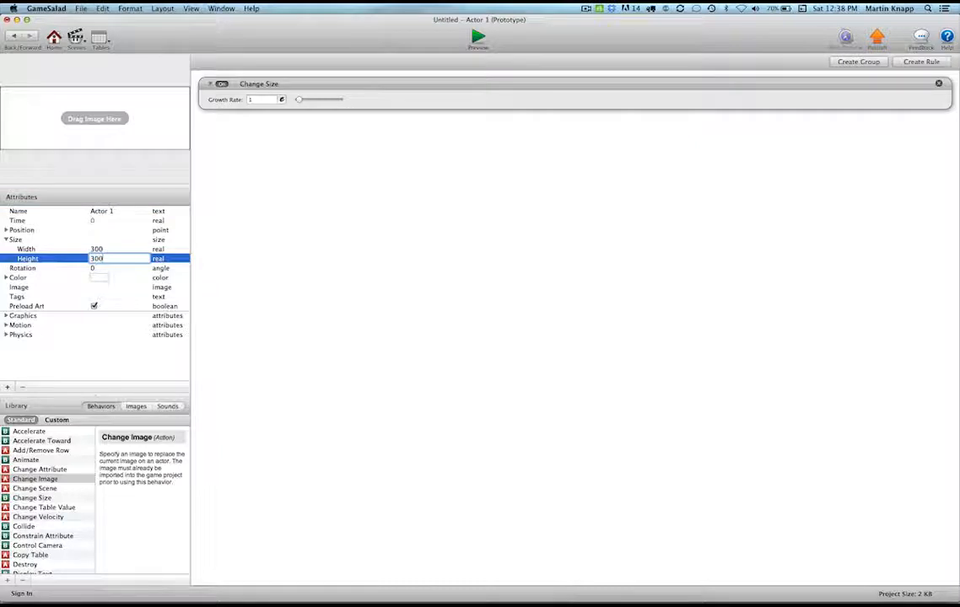
{"action": "key", "text": "Tab"}
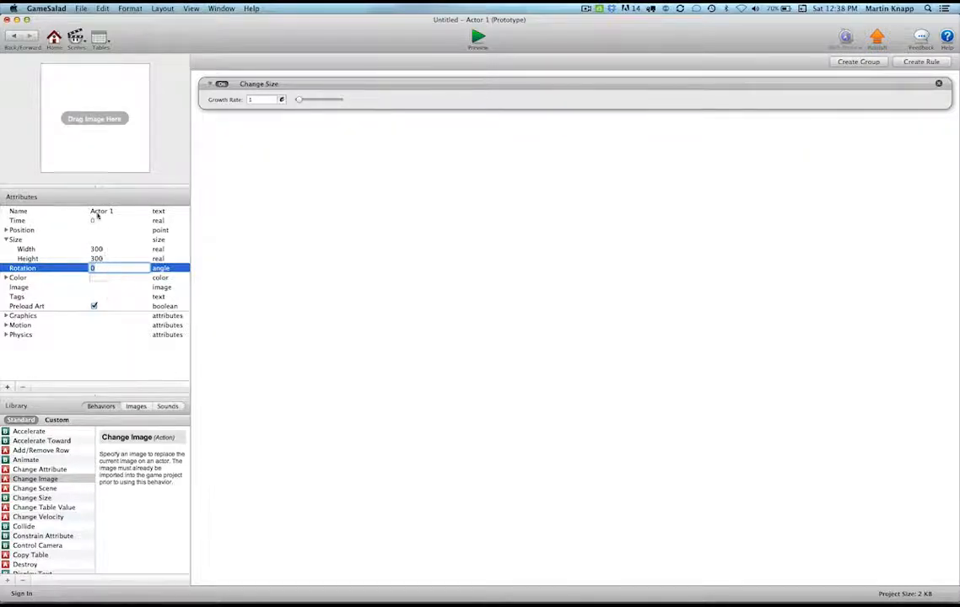
Step: In the initial scene, move the enlarged actor from the centre toward the upper-left part of the stage
{"action": "left_click", "coordinate": [14, 38]}
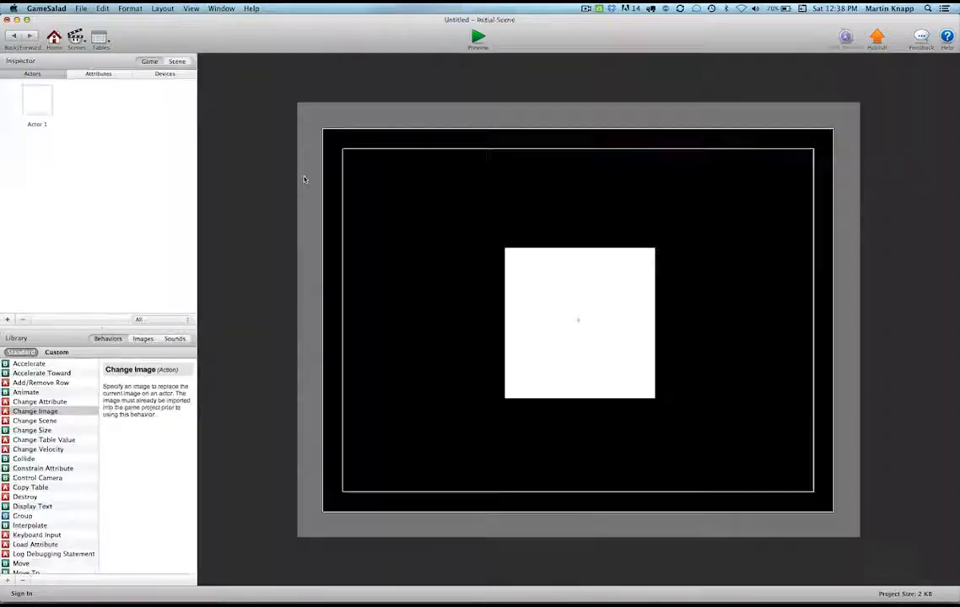
{"action": "left_click", "coordinate": [600, 305]}
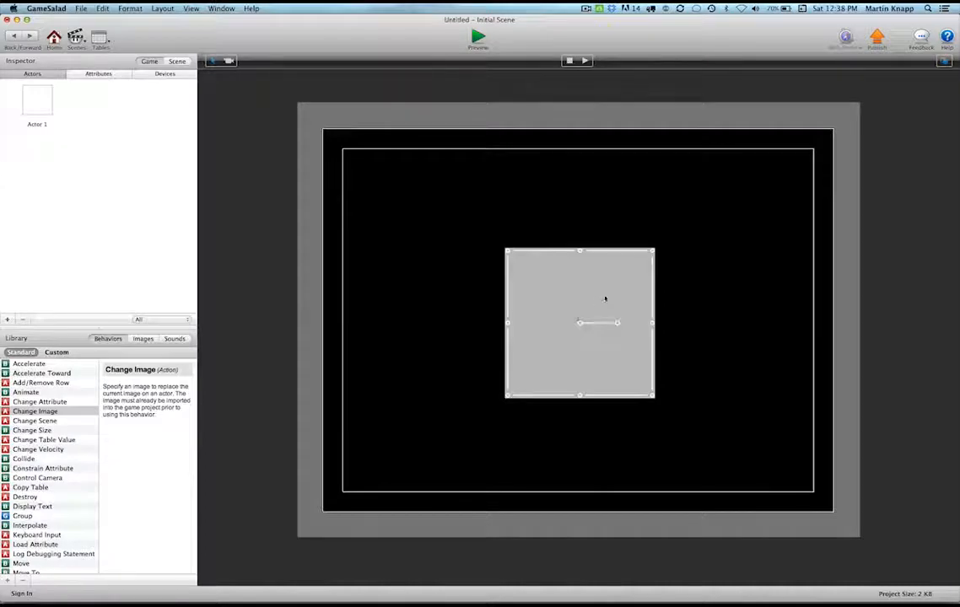
{"action": "left_click", "coordinate": [626, 208]}
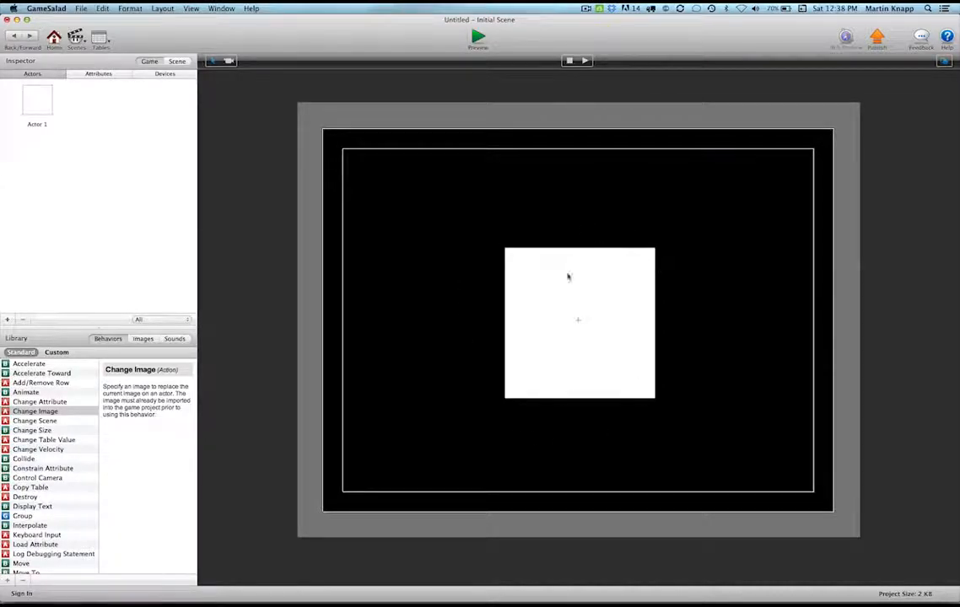
{"action": "left_click_drag", "start_coordinate": [568, 276], "coordinate": [527, 226]}
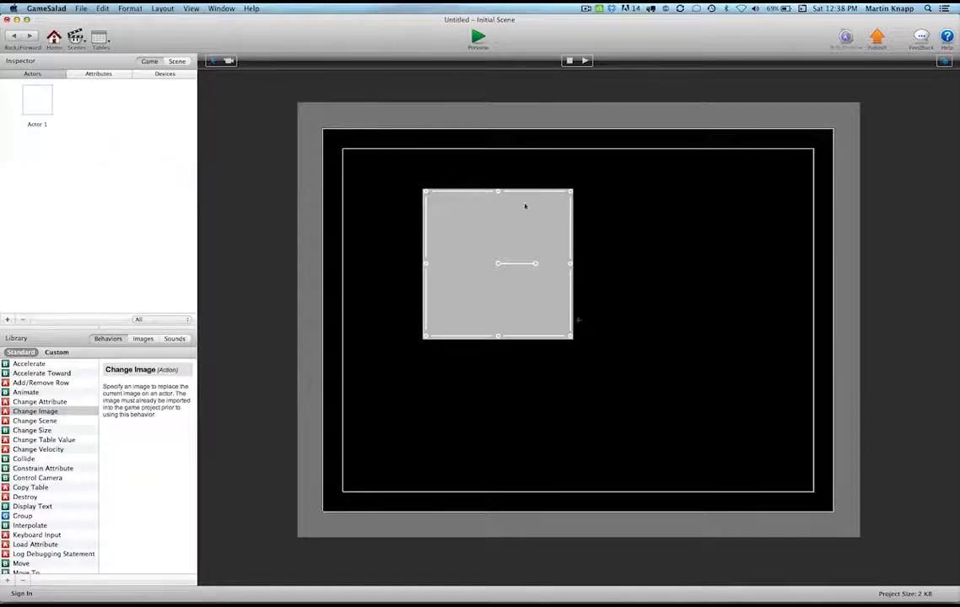
Step: Set Actor 1's Change Size growth rate to -1, preview the shrinking actor, and return to its behaviors
{"action": "double_click", "coordinate": [29, 106]}
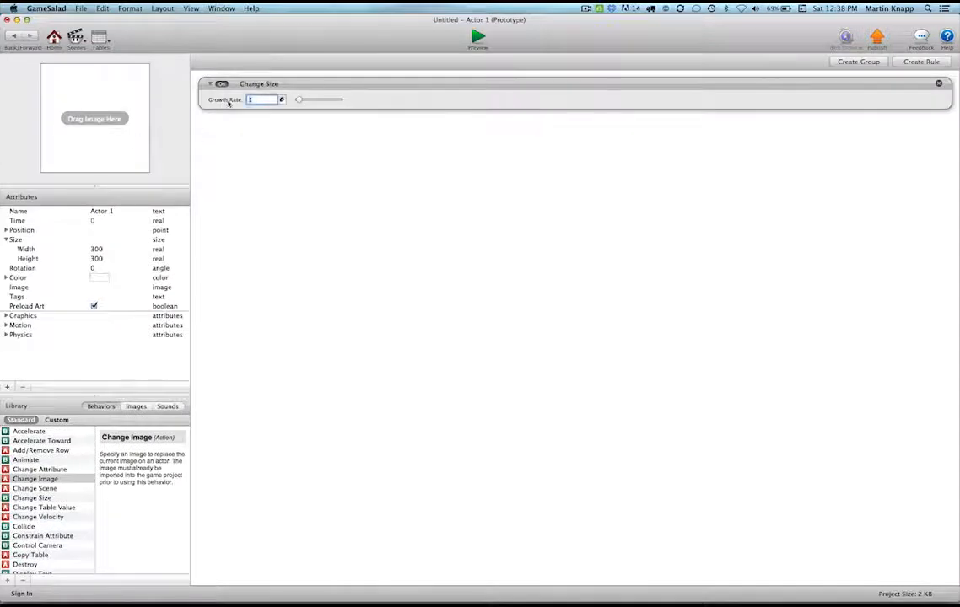
{"action": "key", "text": "BackSpace"}
{"action": "left_click", "coordinate": [478, 38]}
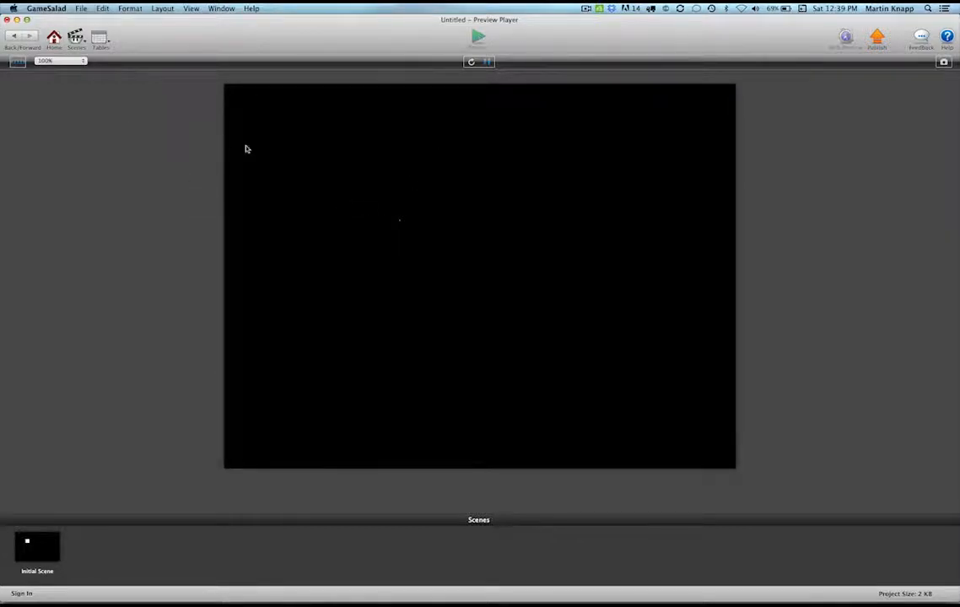
{"action": "left_click", "coordinate": [12, 35]}
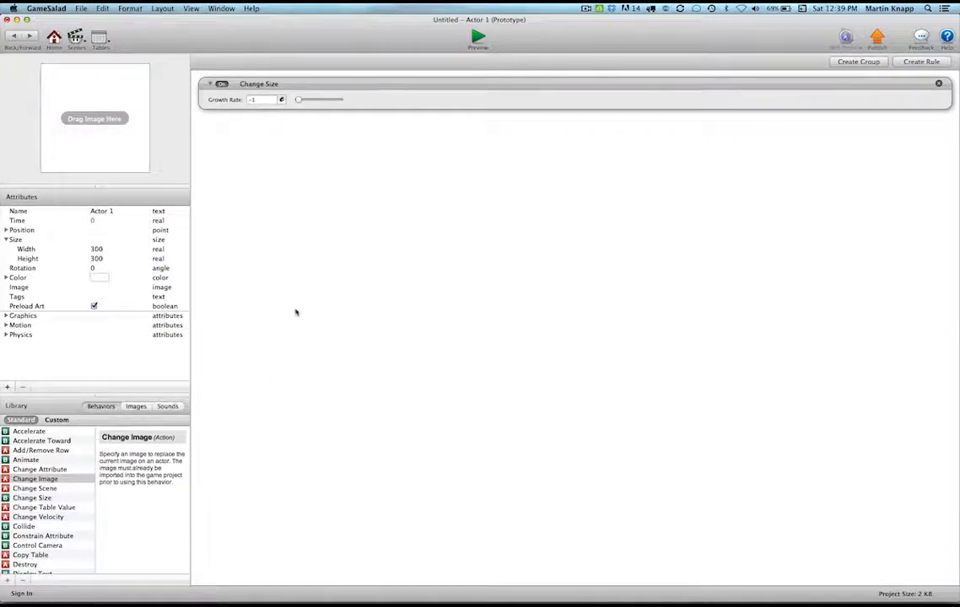
Step: Preview the scene again with the growth rate kept at -1 and return to the actor
{"action": "left_click", "coordinate": [245, 101]}
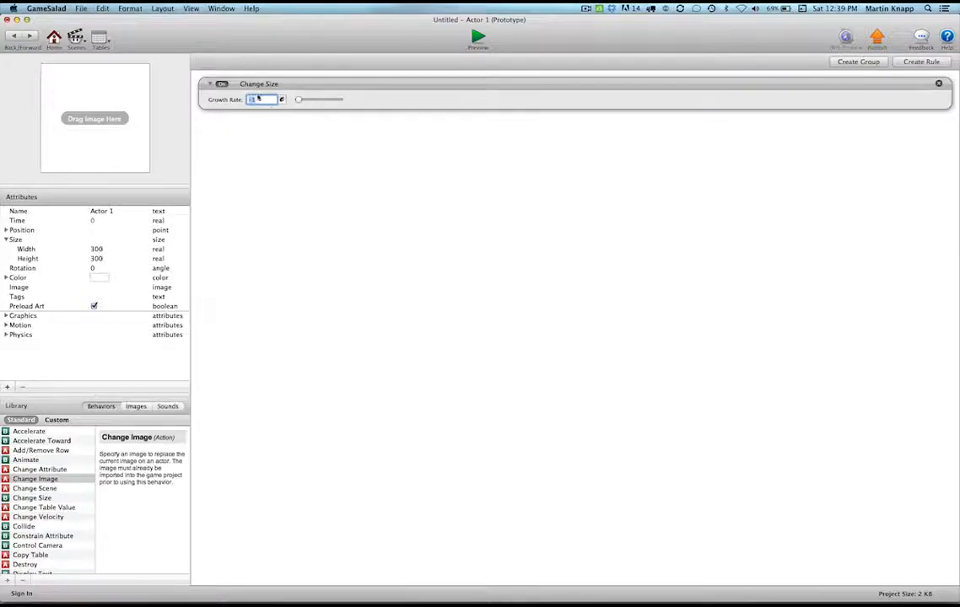
{"action": "left_click", "coordinate": [477, 36]}
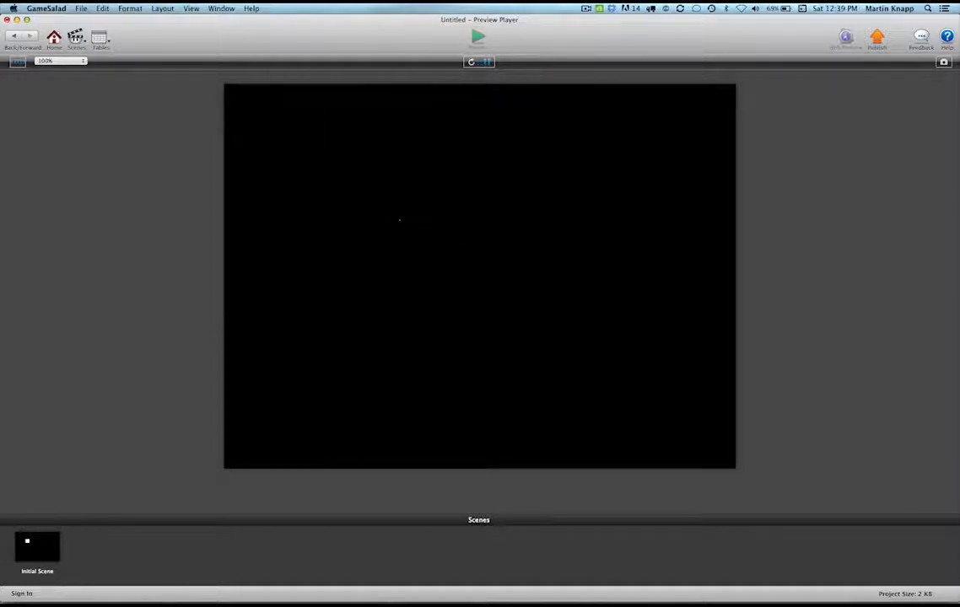
{"action": "left_click", "coordinate": [13, 37]}
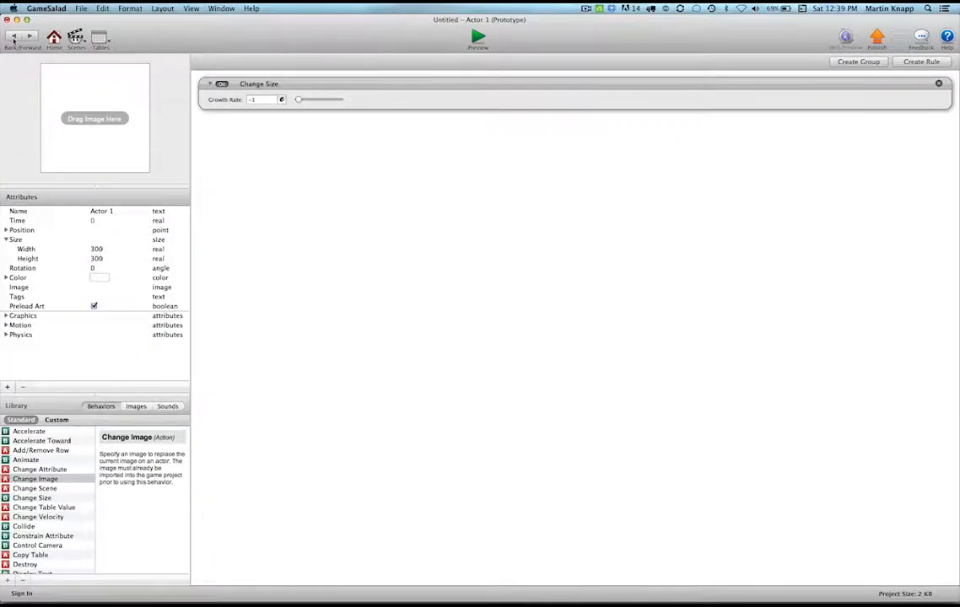
Step: Delete the placed actor from the initial scene and Actor 1 from the project, and add a new blank actor
{"action": "left_click", "coordinate": [12, 36]}
{"action": "left_click", "coordinate": [485, 257]}
{"action": "key", "text": "Delete"}
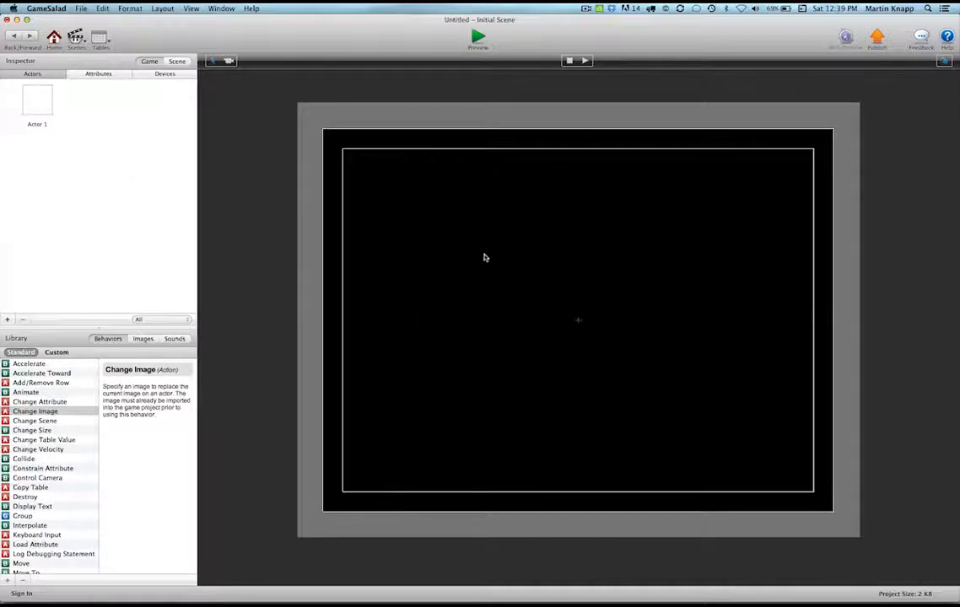
{"action": "left_click", "coordinate": [35, 104]}
{"action": "key", "text": "Delete"}
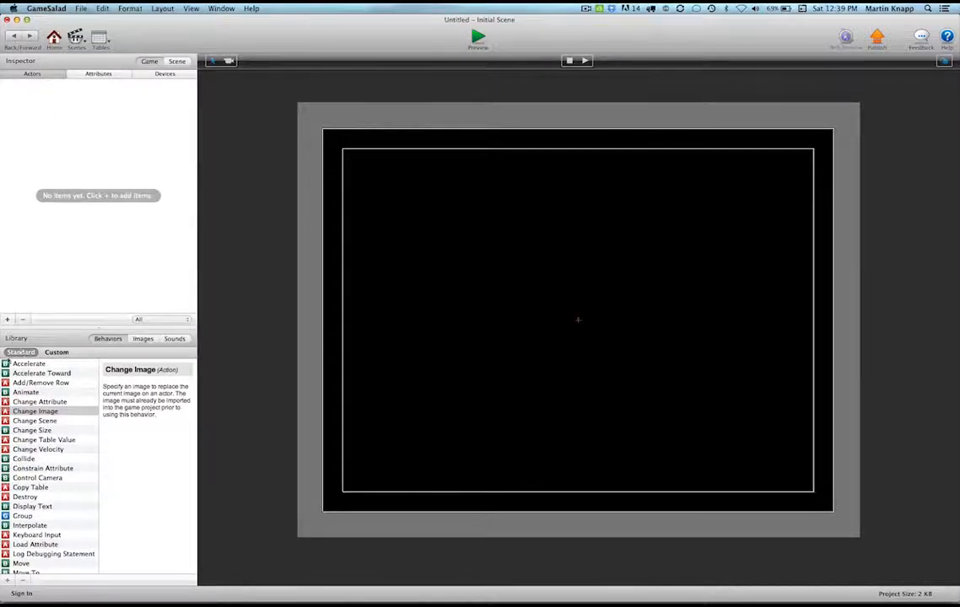
{"action": "left_click", "coordinate": [6, 319]}
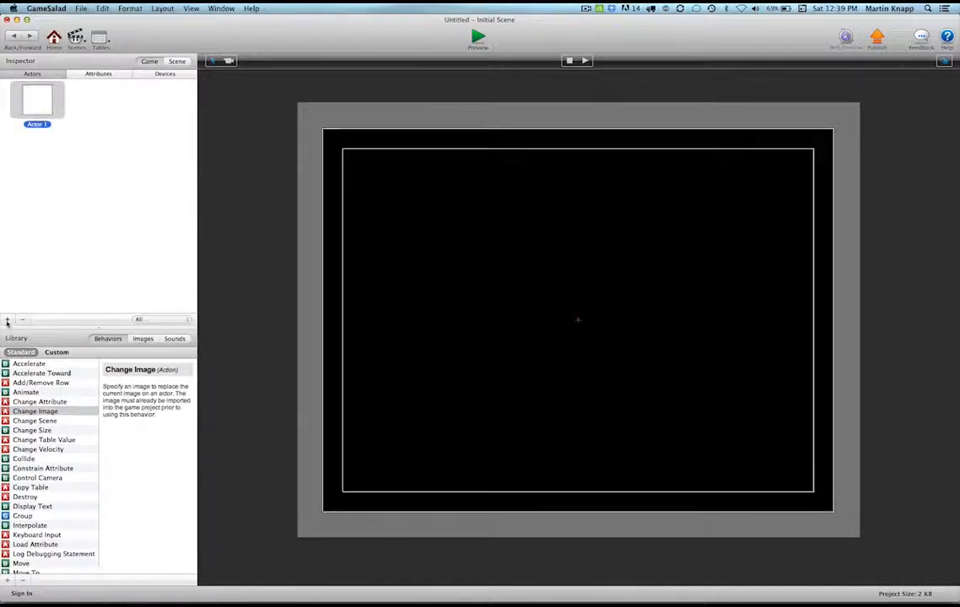
Step: Add three more blank actors to the project so that Actors 1 through 4 exist
{"action": "left_click", "coordinate": [7, 320]}
{"action": "left_click", "coordinate": [7, 319]}
{"action": "left_click", "coordinate": [7, 320]}
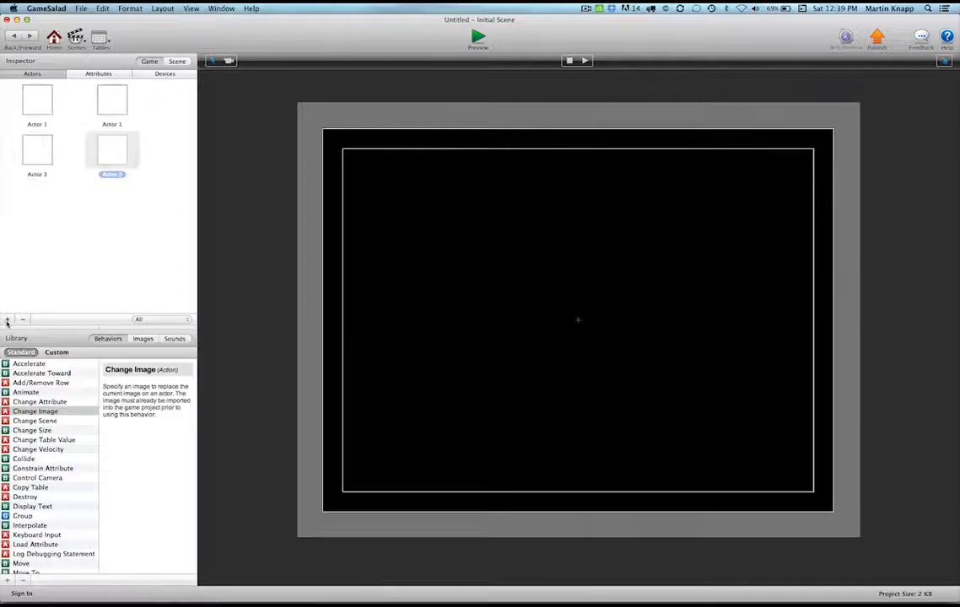
{"action": "left_click", "coordinate": [81, 249]}
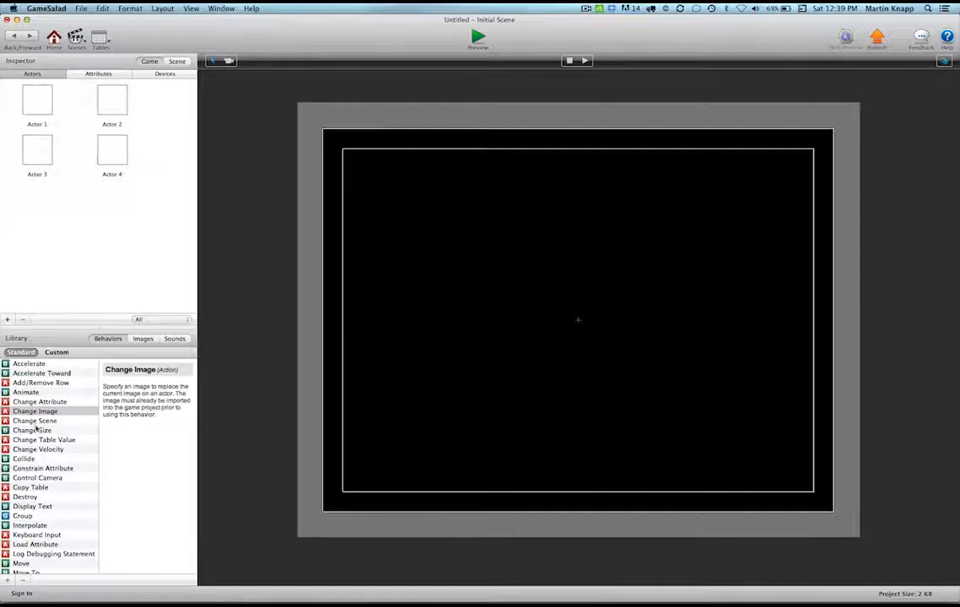
Step: Add the Change Size behavior to each of the four actors, Actor 1 through Actor 4
{"action": "left_click_drag", "start_coordinate": [34, 411], "coordinate": [37, 99]}
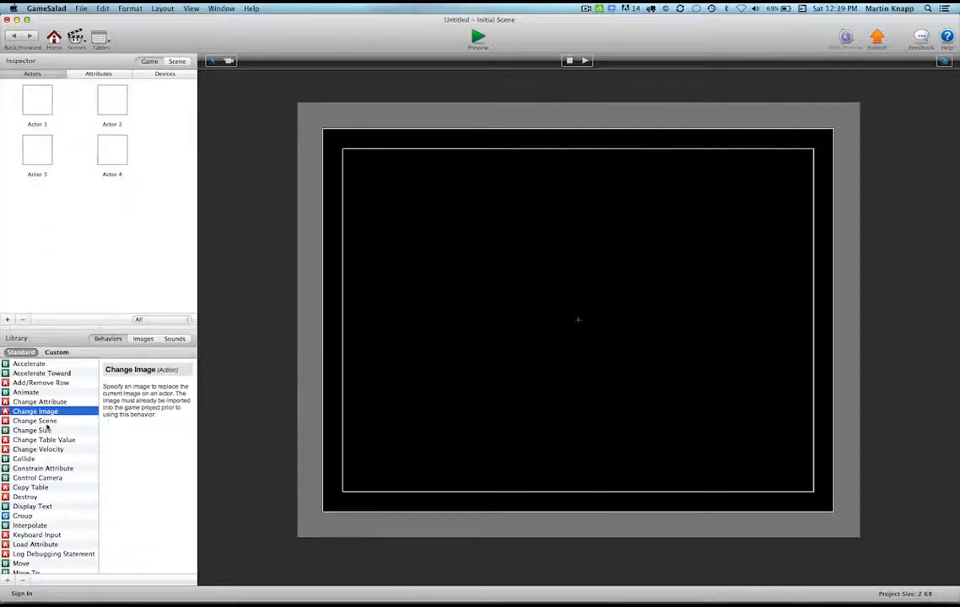
{"action": "left_click_drag", "start_coordinate": [46, 411], "coordinate": [107, 101]}
{"action": "left_click_drag", "start_coordinate": [44, 432], "coordinate": [112, 156]}
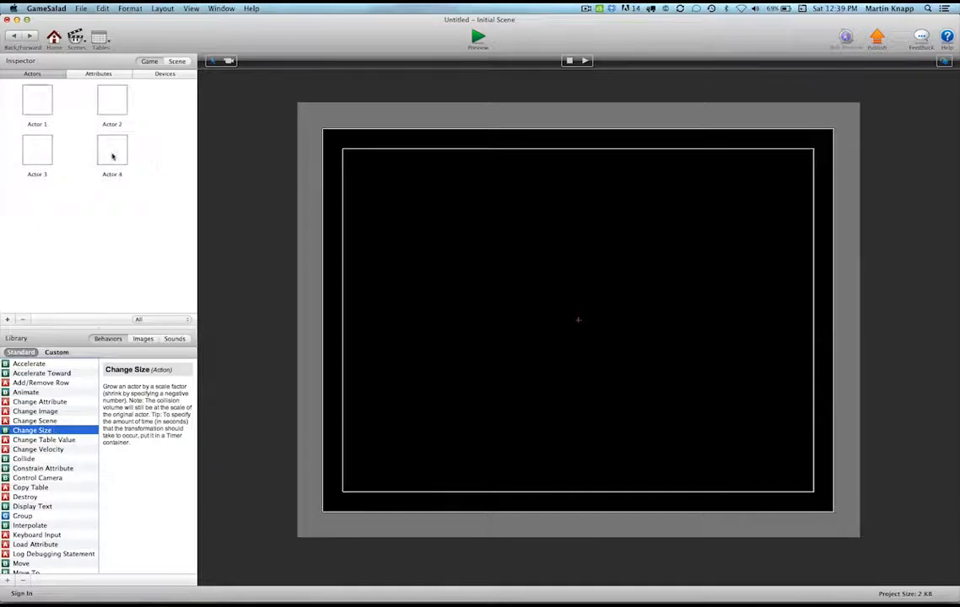
Step: Set Actor 1's size to a width of 80 and a height of 200, and return to the scene
{"action": "double_click", "coordinate": [41, 96]}
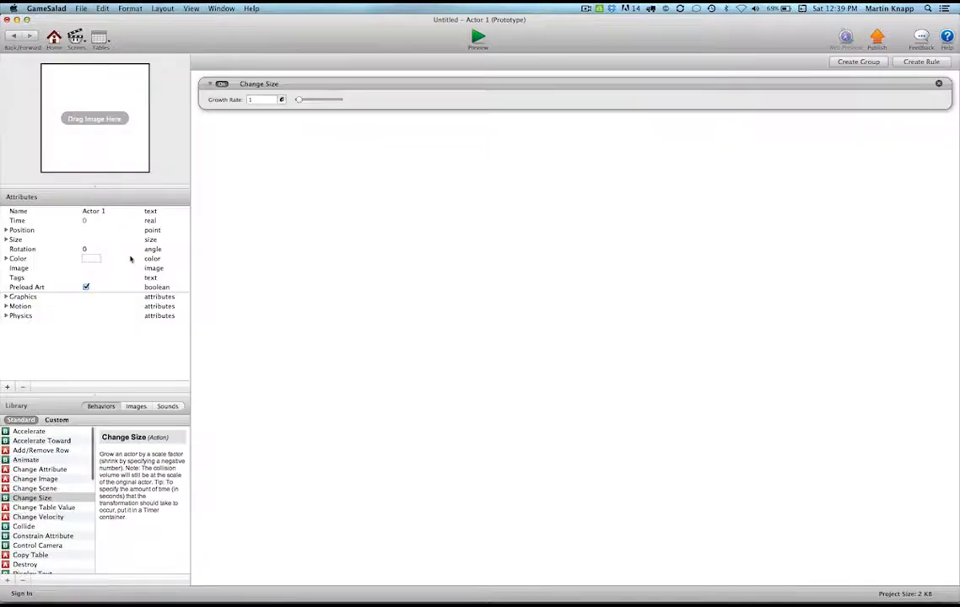
{"action": "left_click", "coordinate": [6, 239]}
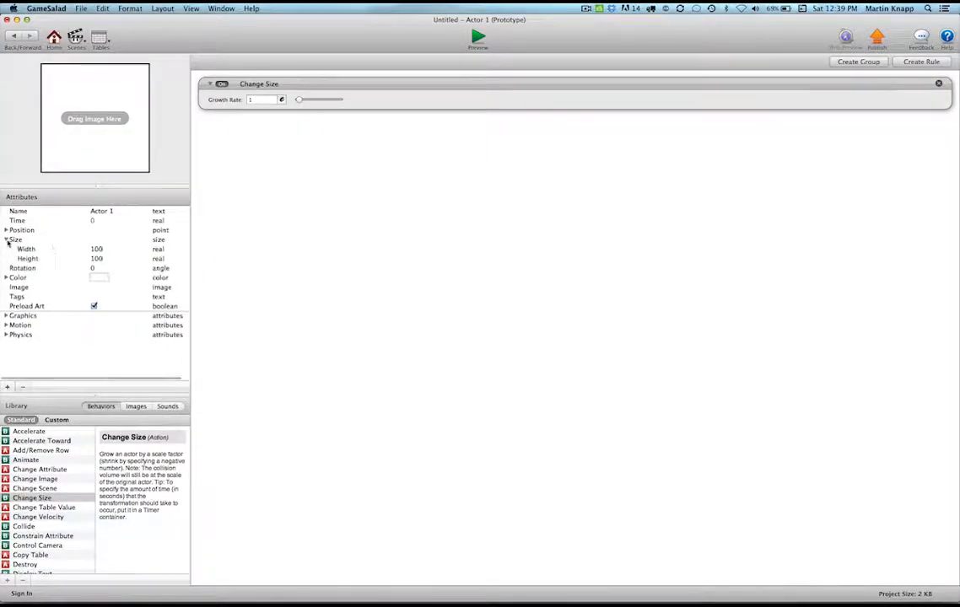
{"action": "double_click", "coordinate": [96, 249]}
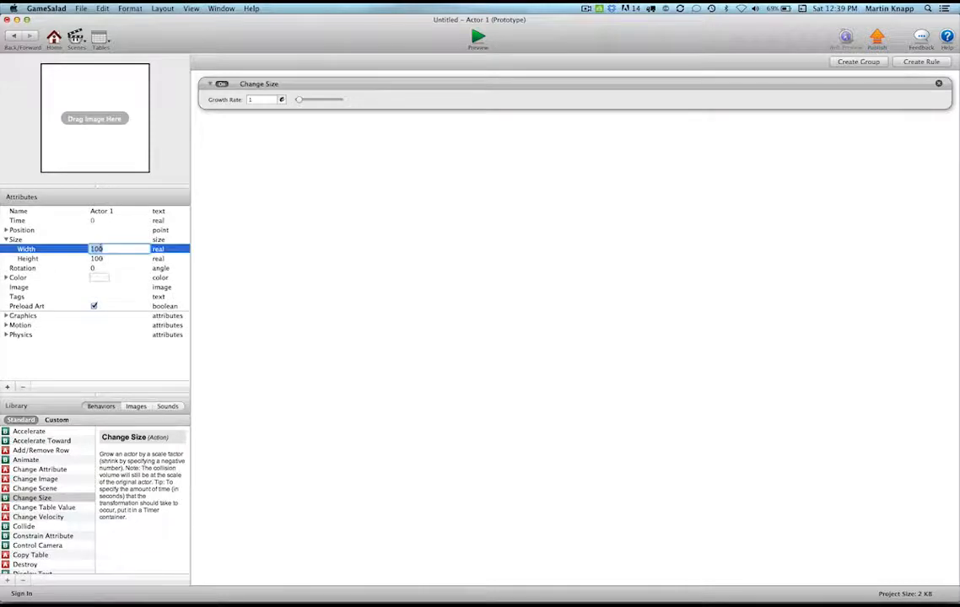
{"action": "type", "text": "80"}
{"action": "left_click", "coordinate": [101, 259]}
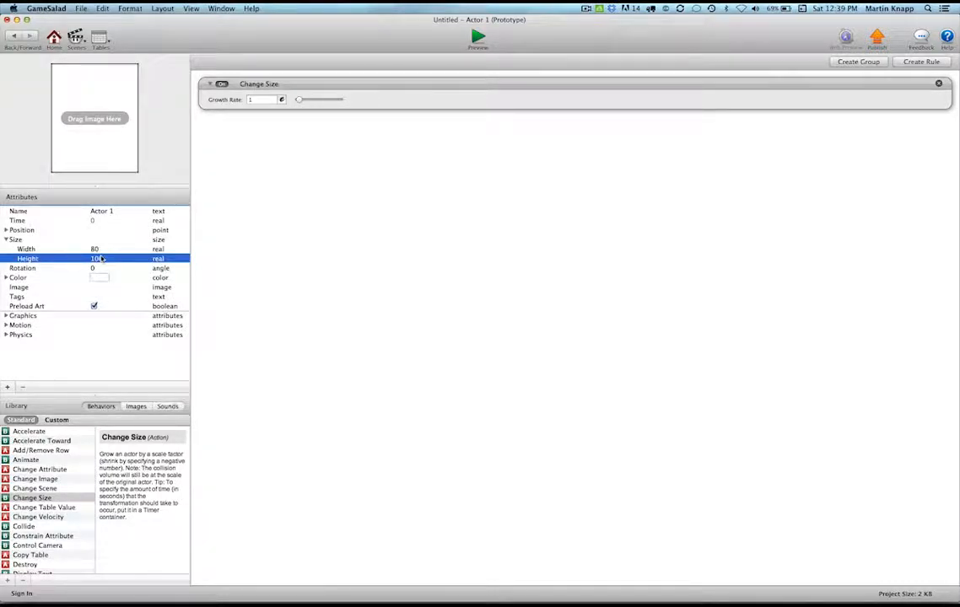
{"action": "double_click", "coordinate": [100, 259]}
{"action": "type", "text": "20"}
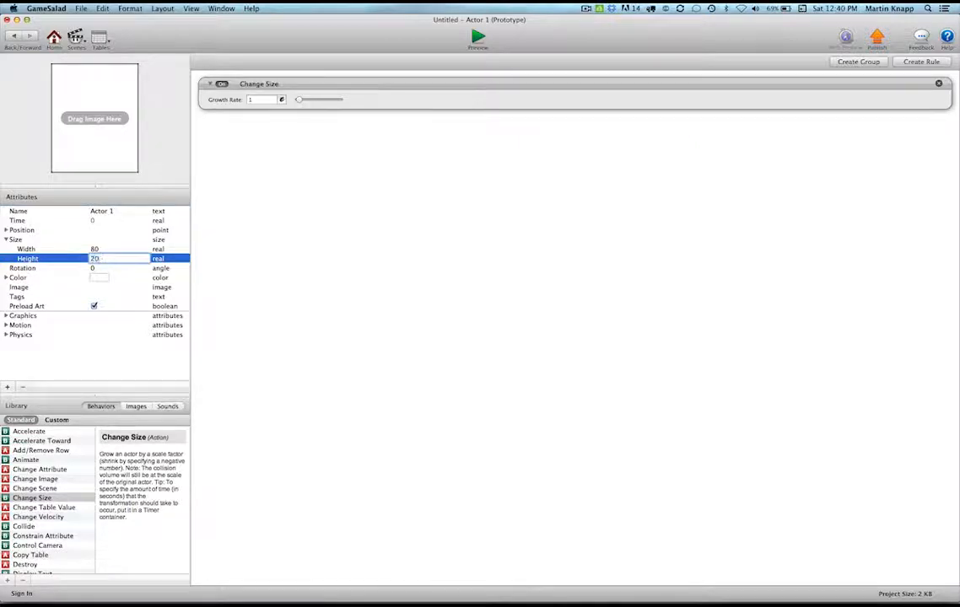
{"action": "key", "text": "Tab"}
{"action": "left_click", "coordinate": [14, 37]}
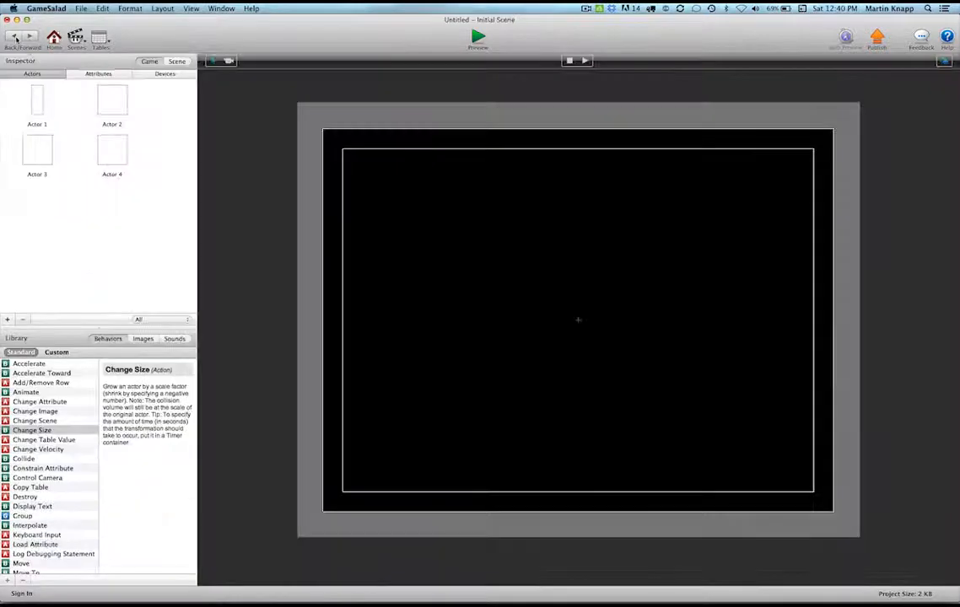
Step: Set Actor 2's size to a width of 400 and a height of 400, and return to the scene
{"action": "double_click", "coordinate": [112, 102]}
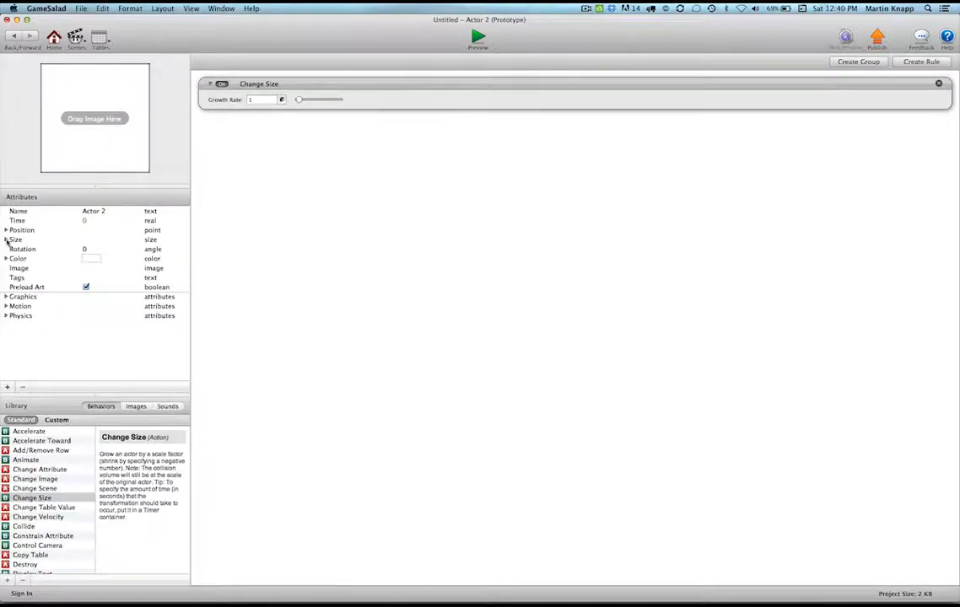
{"action": "left_click", "coordinate": [7, 240]}
{"action": "left_click", "coordinate": [96, 249]}
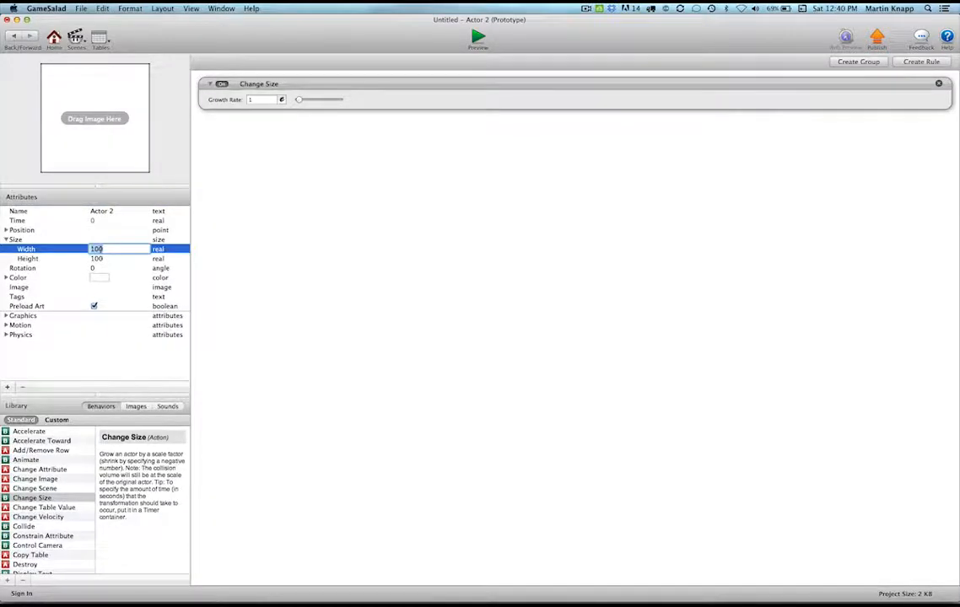
{"action": "type", "text": "400"}
{"action": "left_click", "coordinate": [101, 259]}
{"action": "type", "text": "40"}
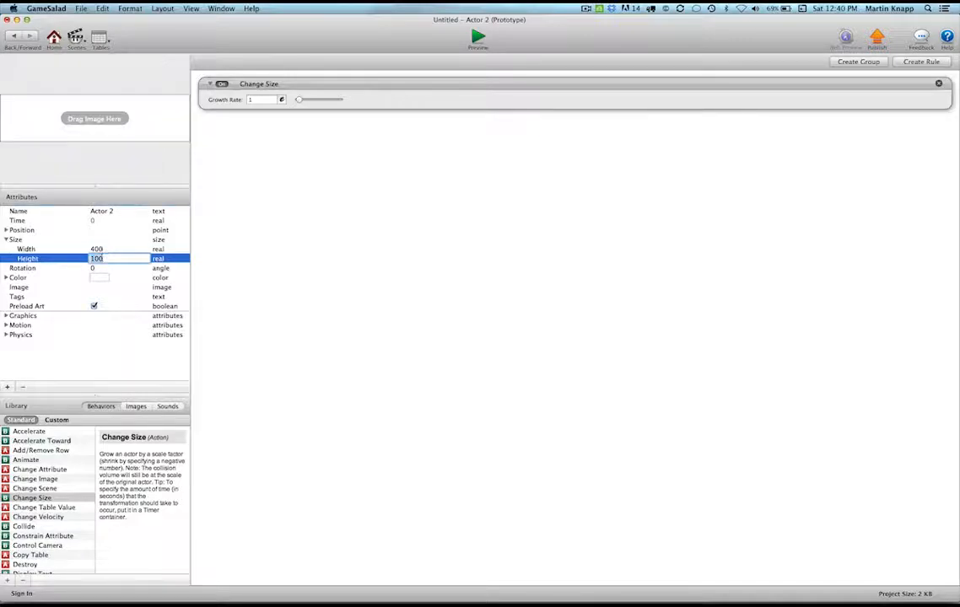
{"action": "key", "text": "Tab"}
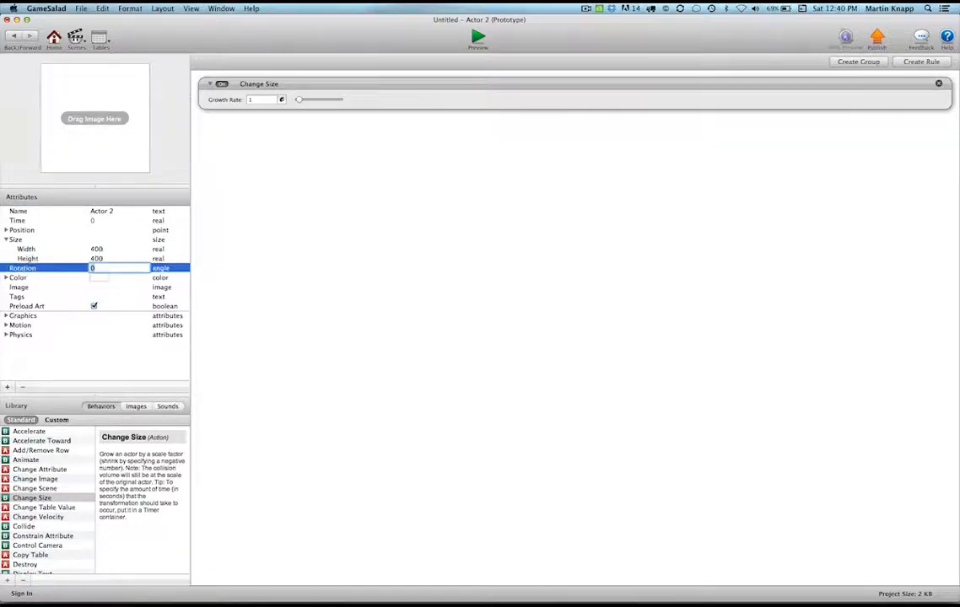
{"action": "left_click", "coordinate": [15, 38]}
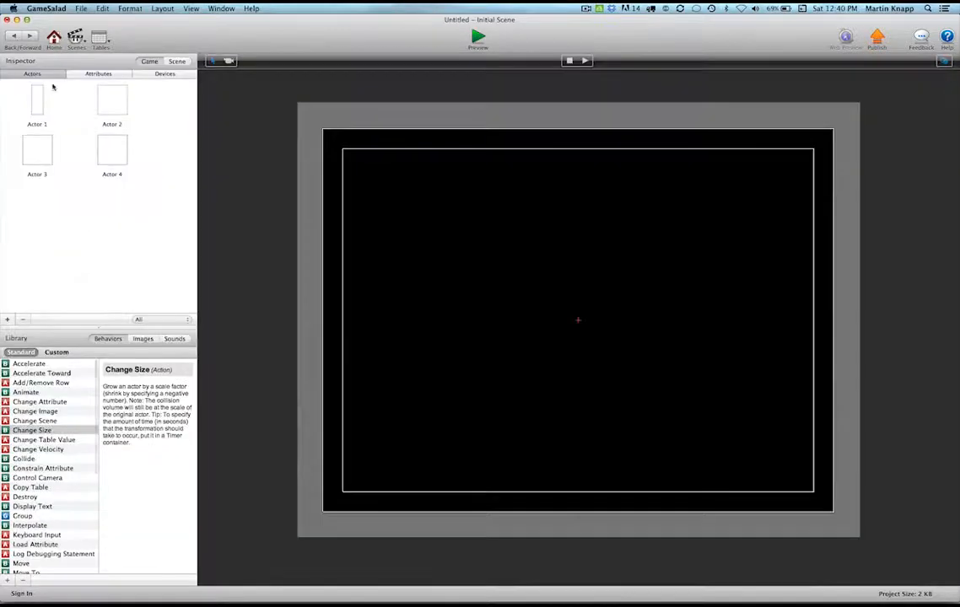
Step: Set Actor 3's width to 39, leave its height as it is, and return to the scene
{"action": "double_click", "coordinate": [37, 140]}
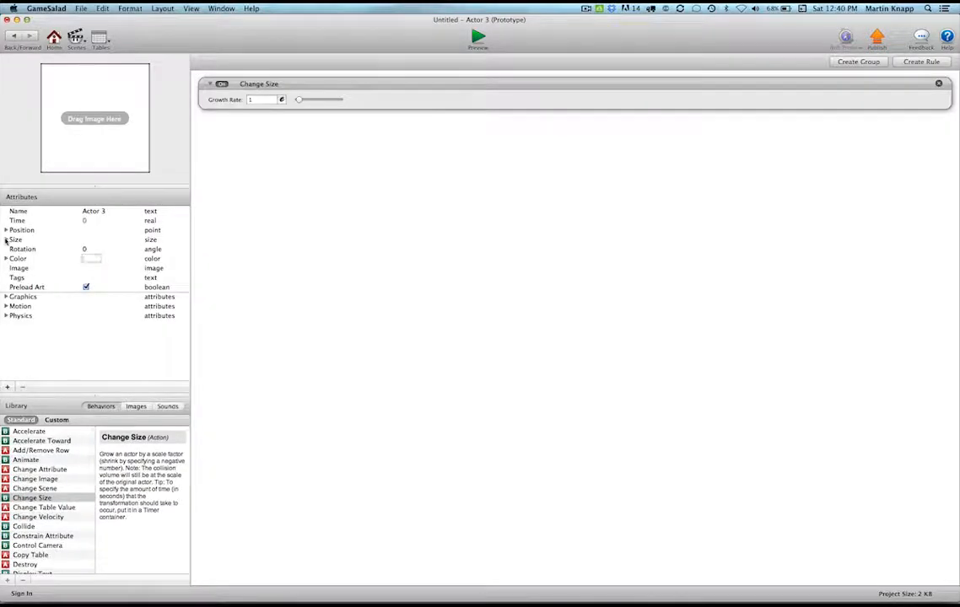
{"action": "left_click", "coordinate": [6, 240]}
{"action": "left_click", "coordinate": [99, 249]}
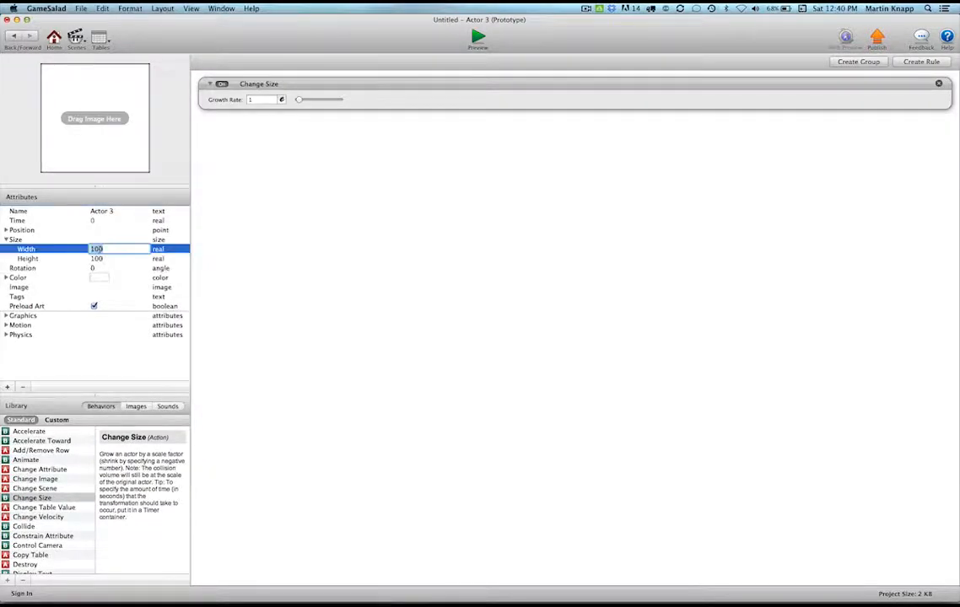
{"action": "type", "text": "19"}
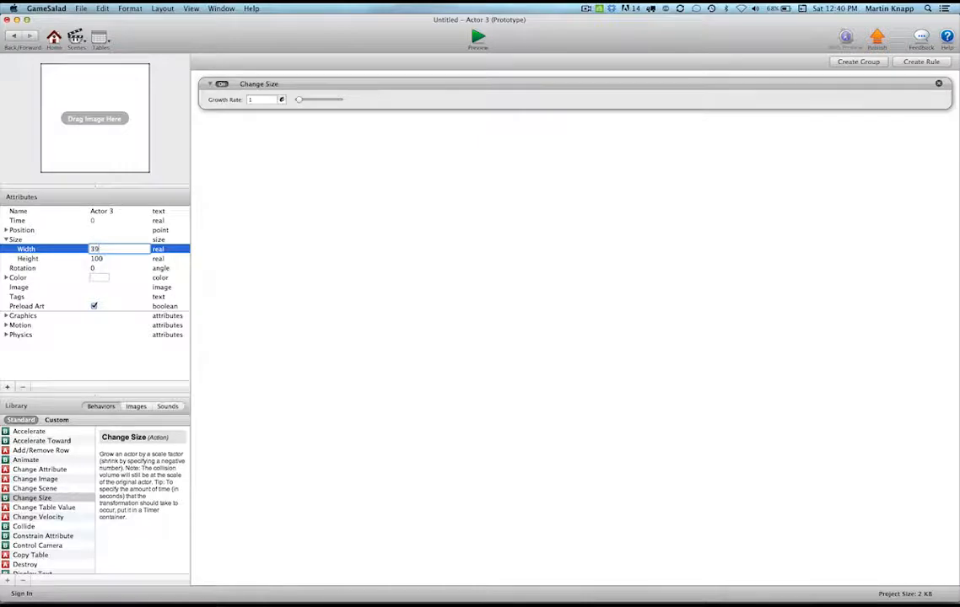
{"action": "left_click", "coordinate": [98, 259]}
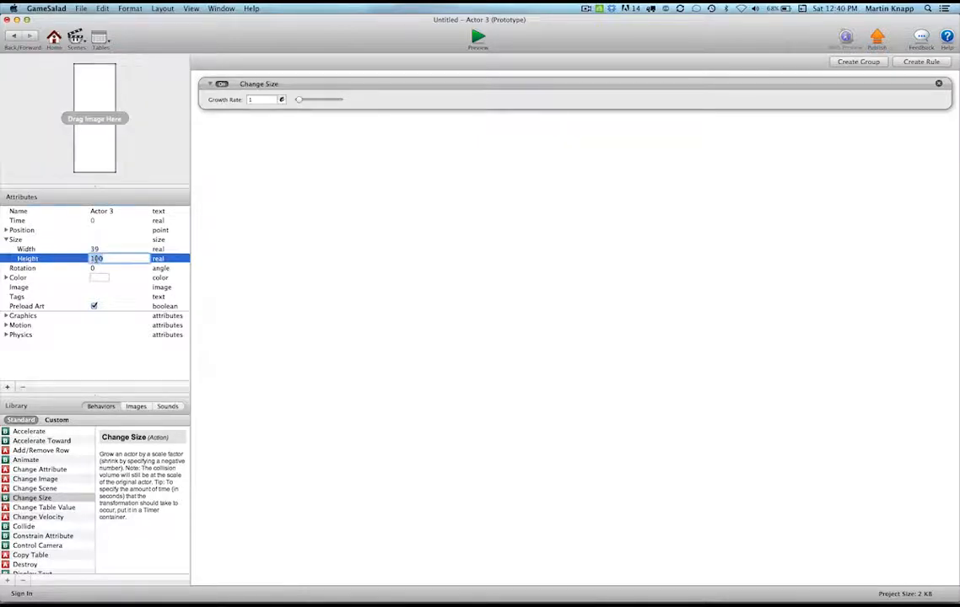
{"action": "left_click", "coordinate": [13, 36]}
Step: Set Actor 4's size to a width of 200 and a height of 50, and return to the scene
{"action": "double_click", "coordinate": [122, 168]}
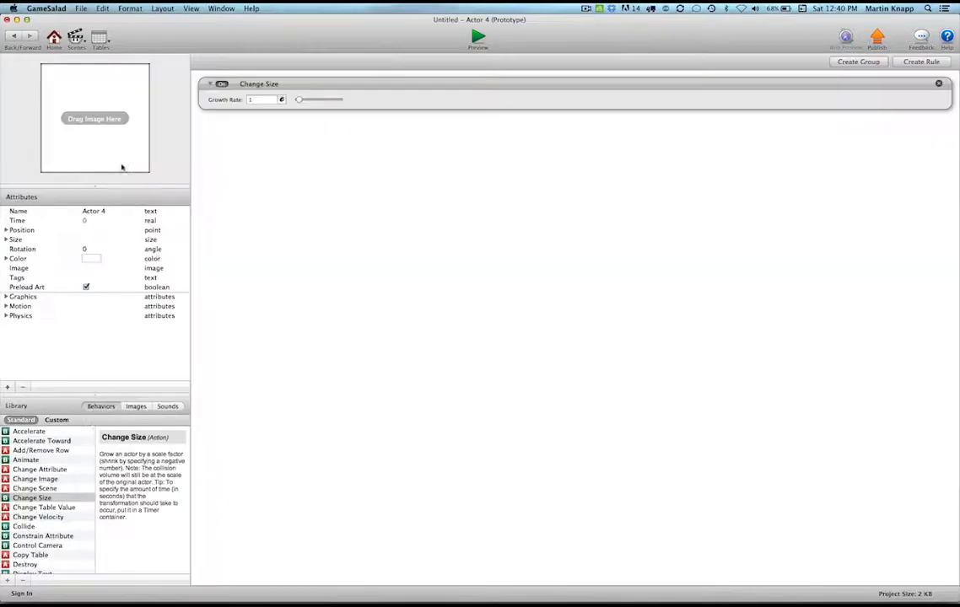
{"action": "left_click", "coordinate": [6, 239]}
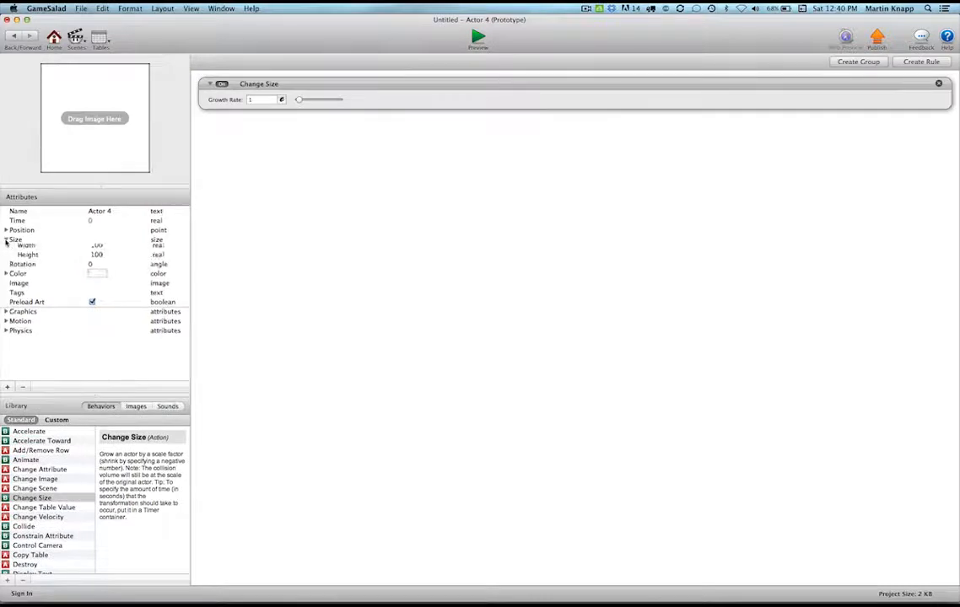
{"action": "double_click", "coordinate": [96, 250]}
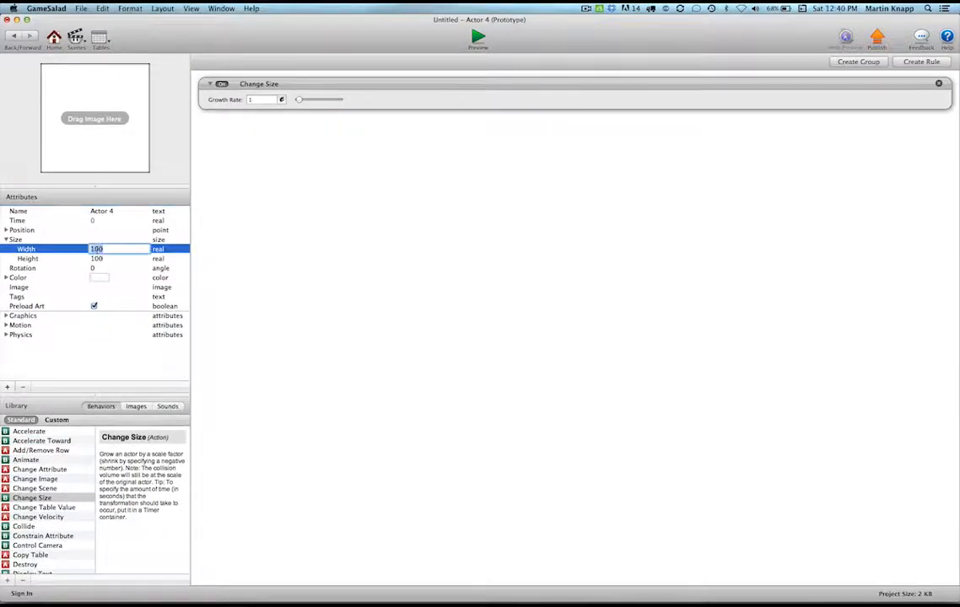
{"action": "type", "text": "200"}
{"action": "double_click", "coordinate": [100, 259]}
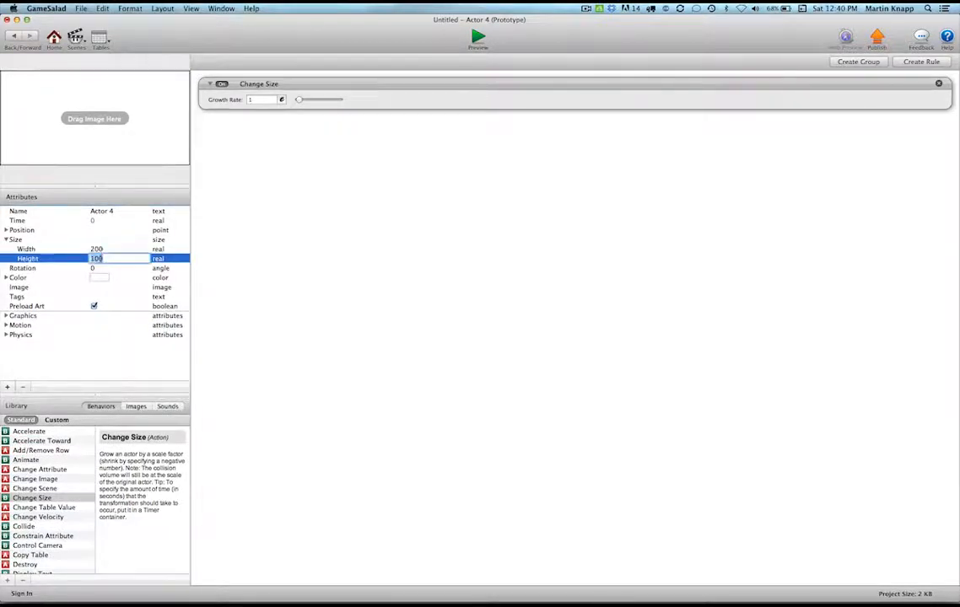
{"action": "type", "text": "50"}
{"action": "left_click", "coordinate": [13, 37]}
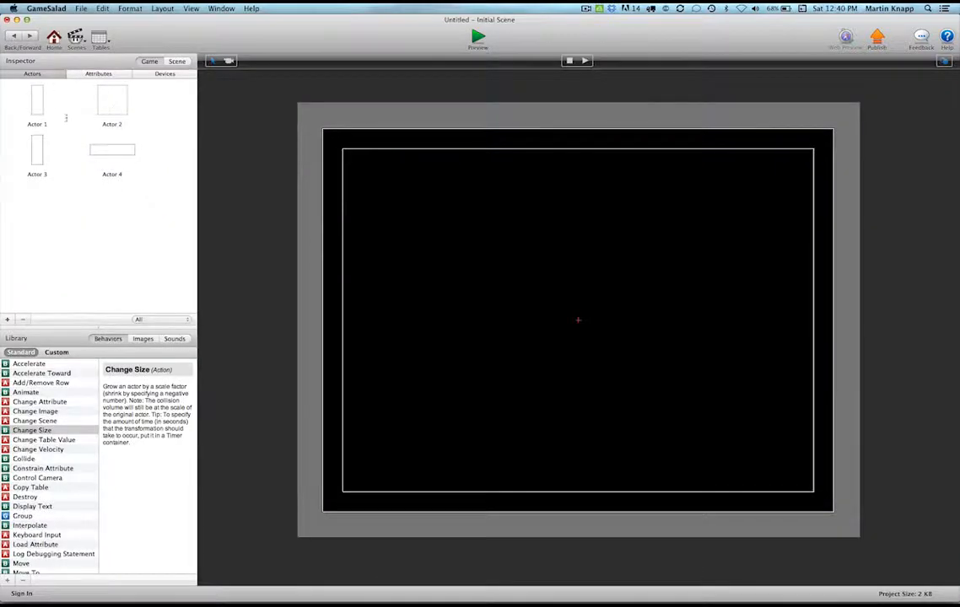
Step: Place Actor 1 at the stage's upper left, Actor 2 at the upper right, Actor 3 at the lower left and Actor 4 at the lower centre
{"action": "left_click_drag", "start_coordinate": [37, 100], "coordinate": [404, 273]}
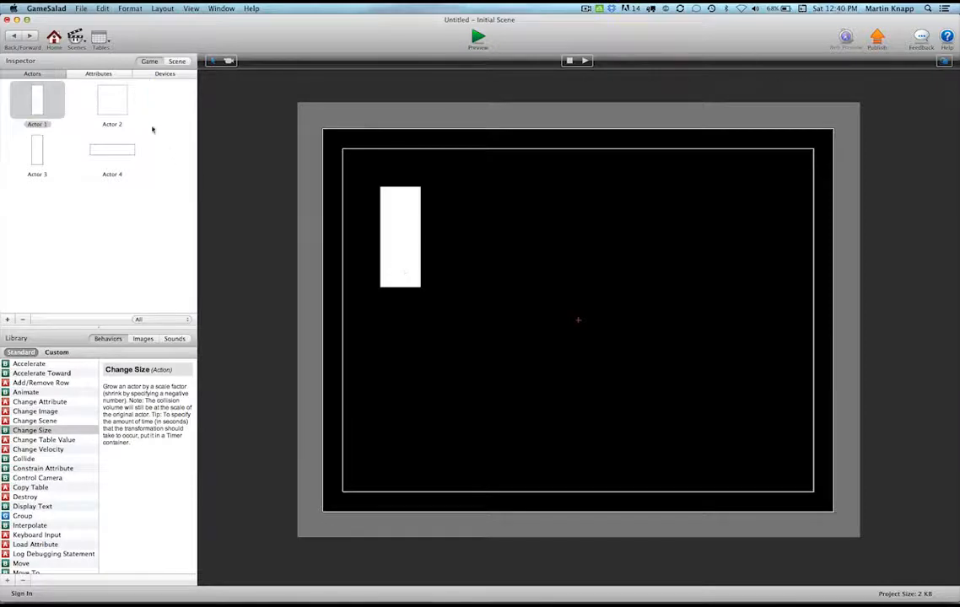
{"action": "left_click_drag", "start_coordinate": [112, 100], "coordinate": [625, 342]}
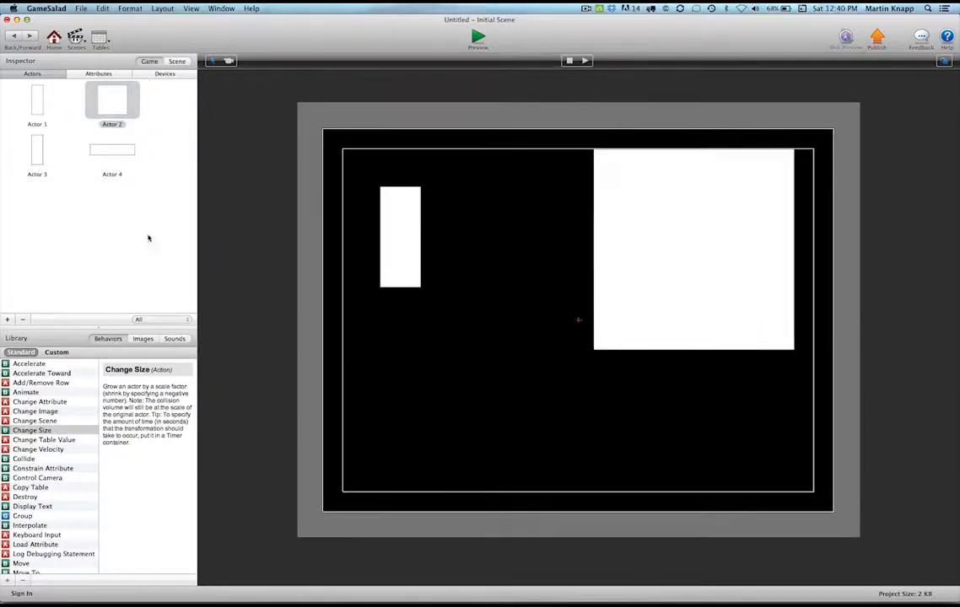
{"action": "left_click_drag", "start_coordinate": [37, 150], "coordinate": [428, 433]}
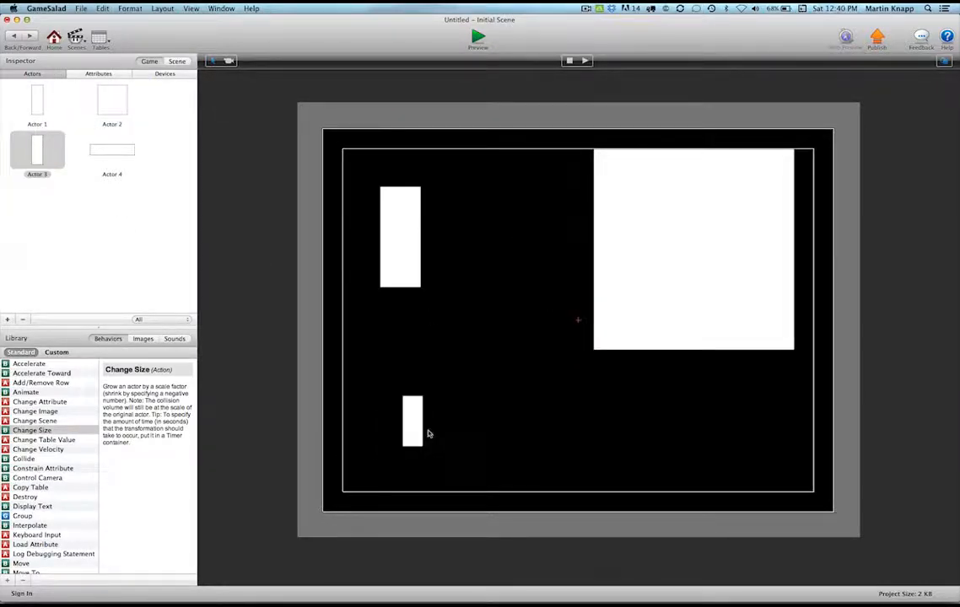
{"action": "left_click_drag", "start_coordinate": [115, 172], "coordinate": [605, 426]}
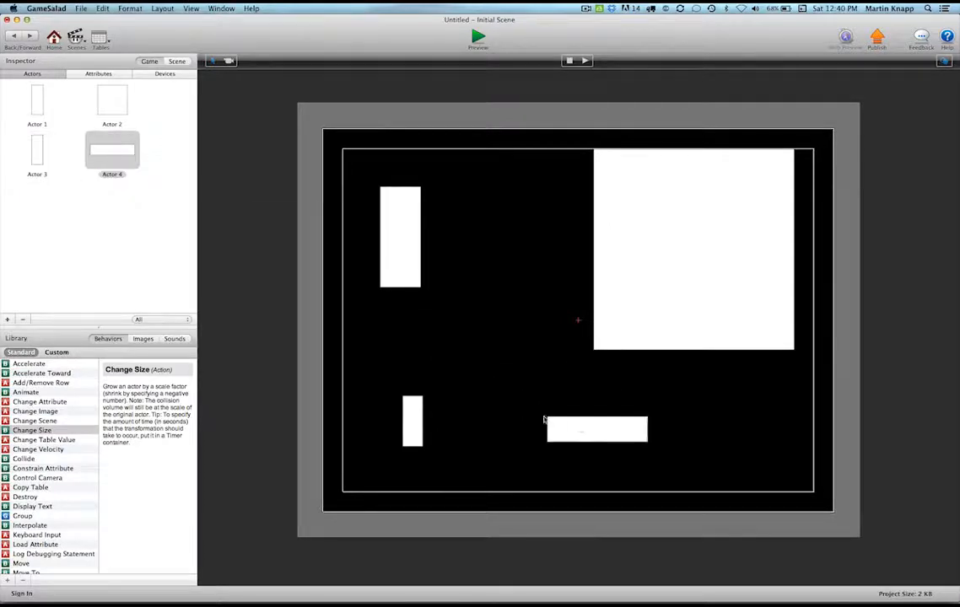
Step: Set the growth rate of Actor 1's Change Size behavior to 0.5 and return to the scene
{"action": "double_click", "coordinate": [38, 112]}
{"action": "left_click", "coordinate": [263, 100]}
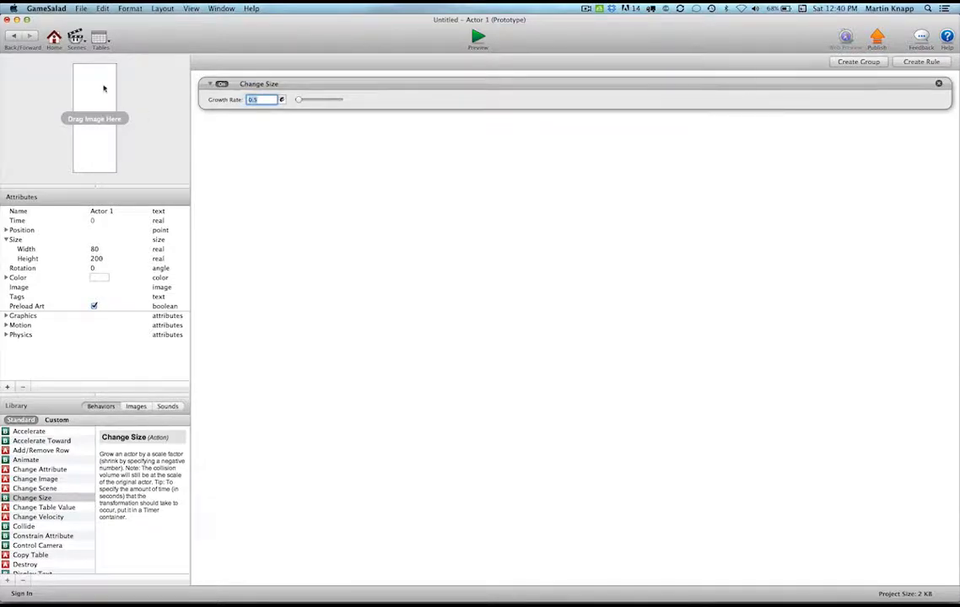
{"action": "left_click", "coordinate": [13, 36]}
Step: Set the growth rate of Actor 2's Change Size behavior to -.5 and return to the scene
{"action": "double_click", "coordinate": [102, 93]}
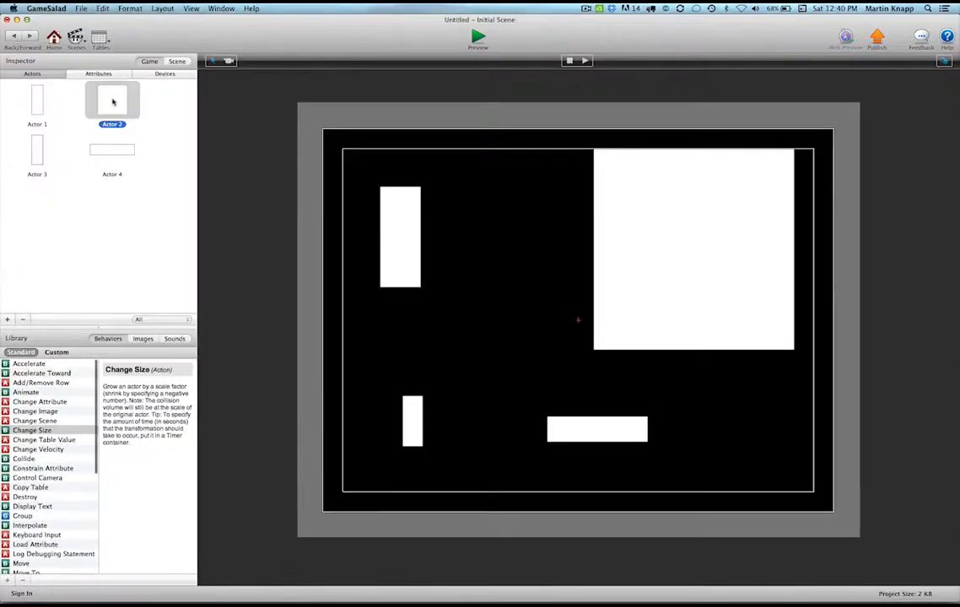
{"action": "left_click", "coordinate": [264, 100]}
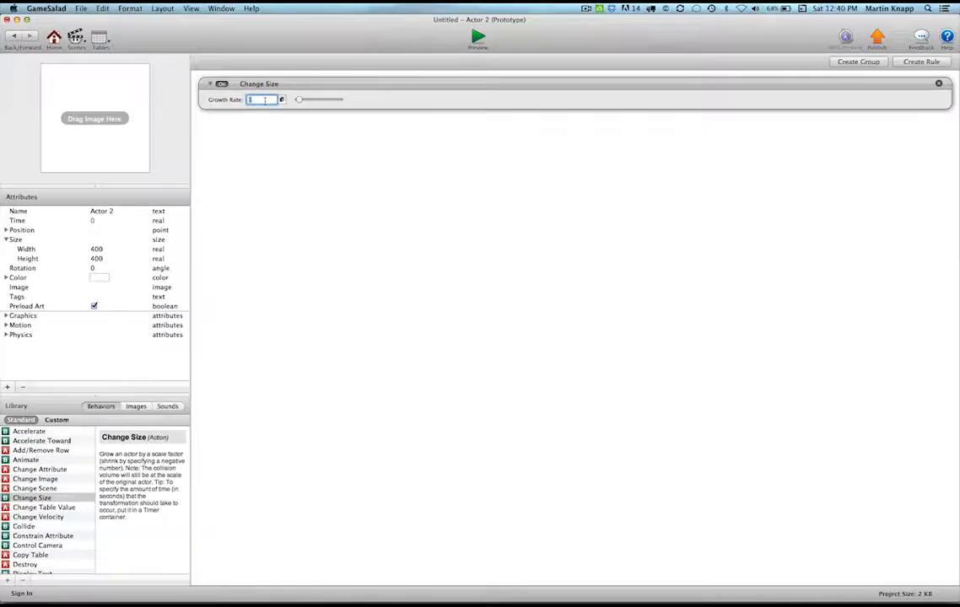
{"action": "type", "text": "0.2"}
{"action": "left_click", "coordinate": [261, 100]}
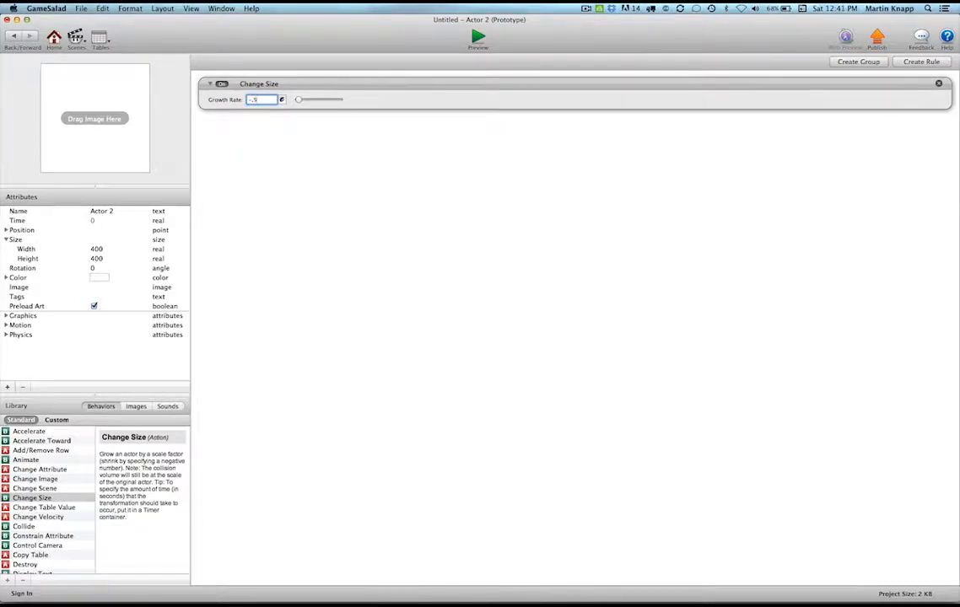
{"action": "key", "text": "Return"}
{"action": "left_click", "coordinate": [13, 35]}
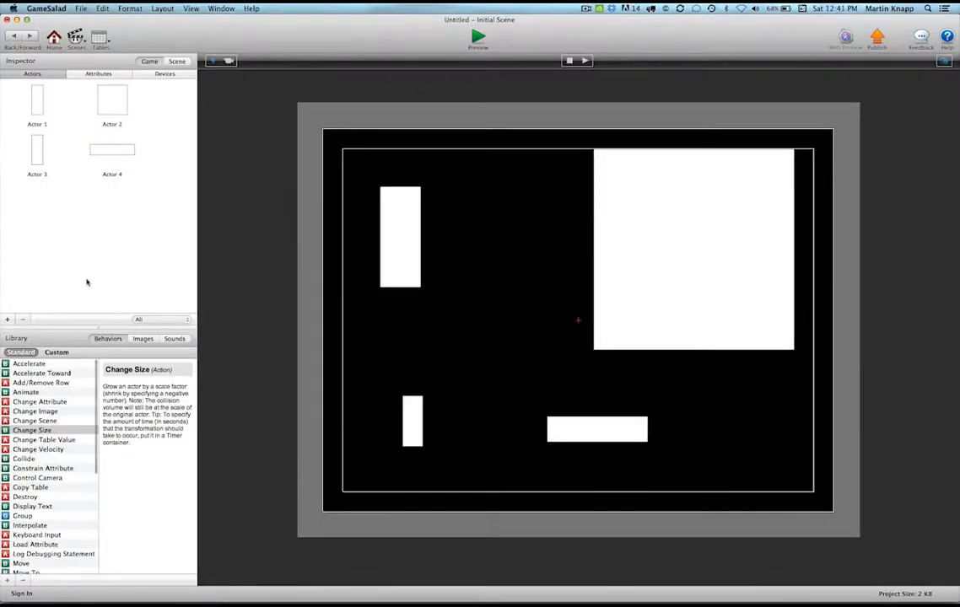
Step: Set the growth rate of Actor 3's Change Size behavior to 0.4 and return to the scene
{"action": "double_click", "coordinate": [38, 156]}
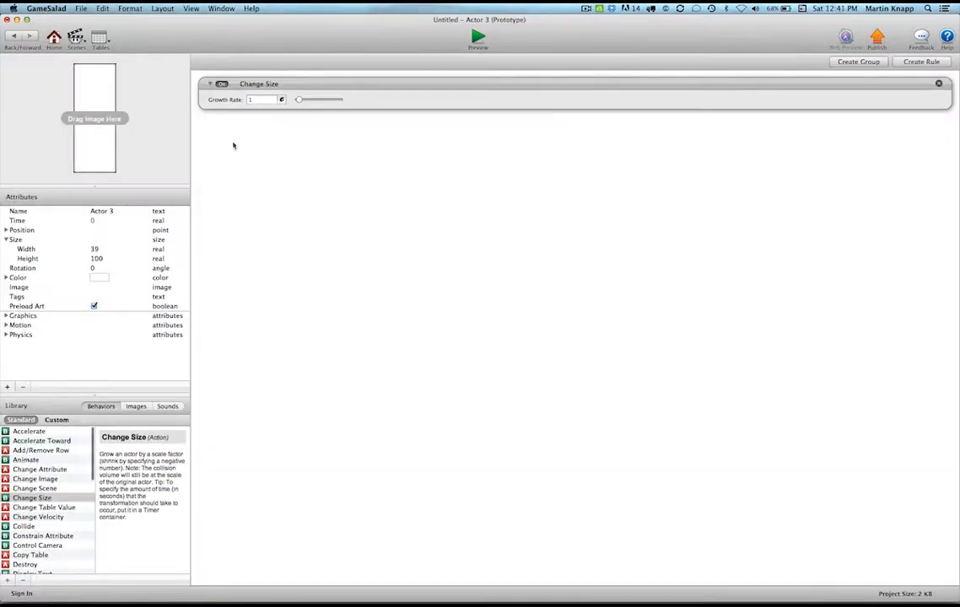
{"action": "left_click", "coordinate": [257, 100]}
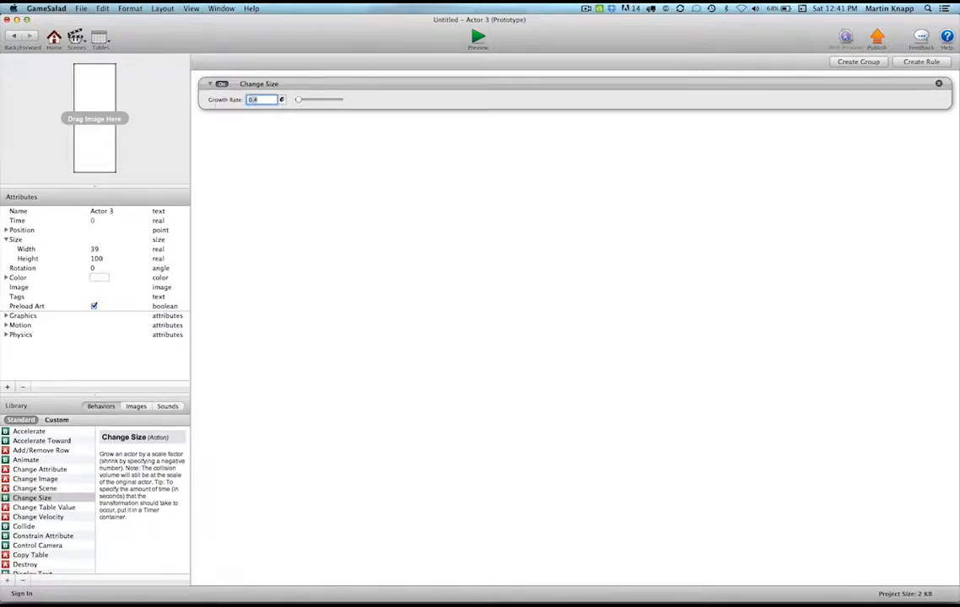
{"action": "left_click", "coordinate": [14, 37]}
Step: Change the growth rate of Actor 4's Change Size behavior, preview the scene with all four actors, and return to the scene editor
{"action": "left_click", "coordinate": [122, 154]}
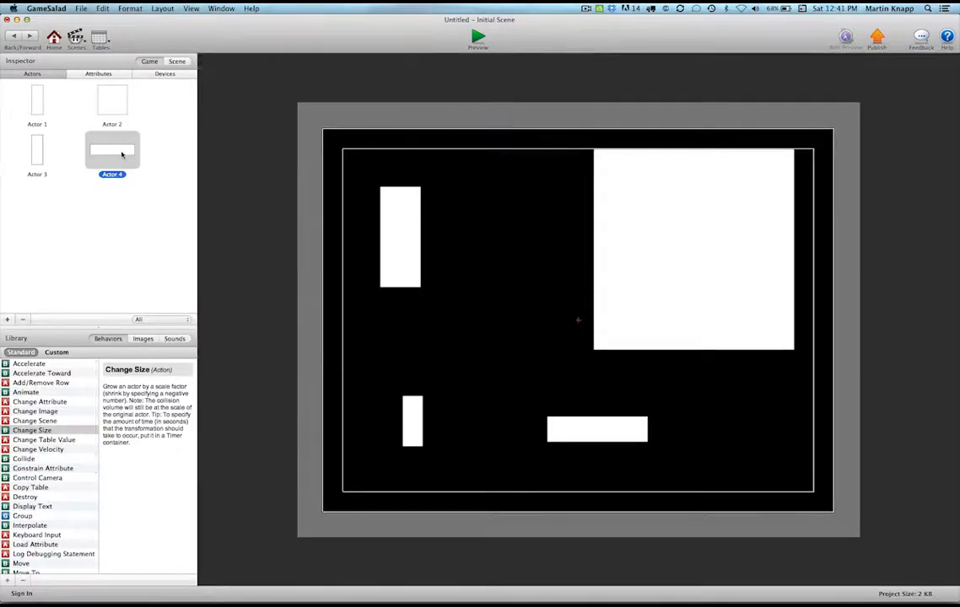
{"action": "double_click", "coordinate": [122, 155]}
{"action": "left_click", "coordinate": [268, 99]}
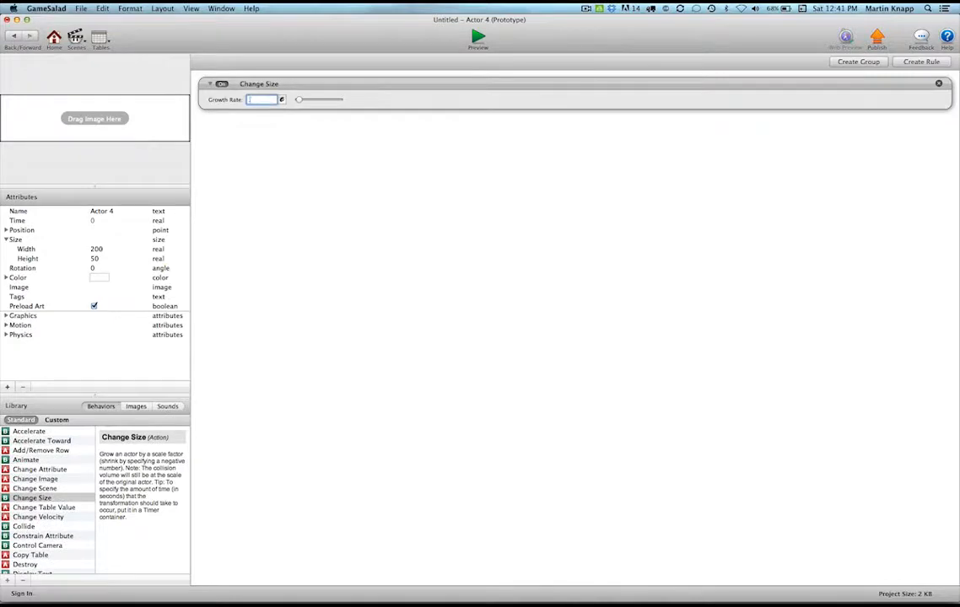
{"action": "left_click", "coordinate": [13, 37]}
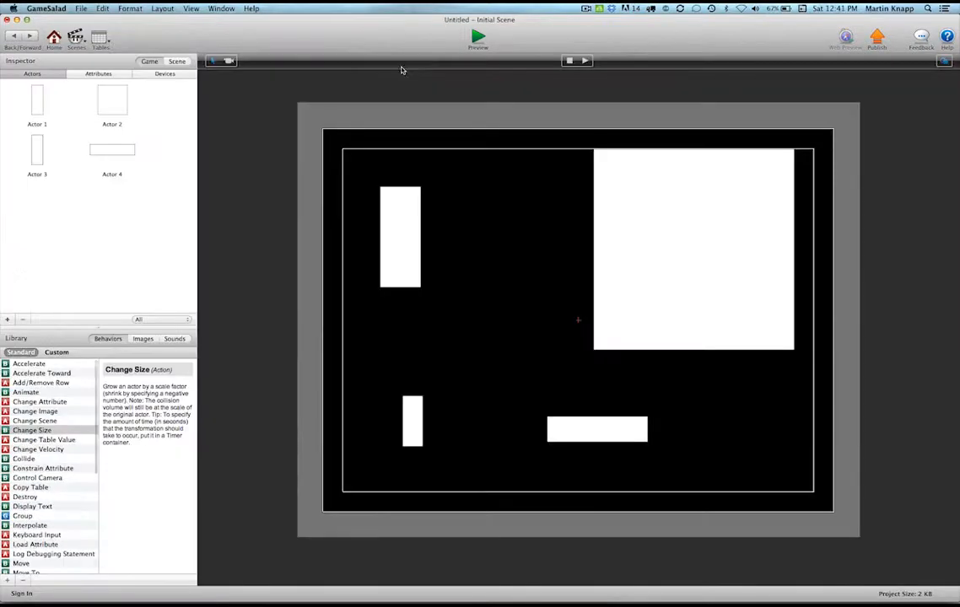
{"action": "left_click", "coordinate": [477, 38]}
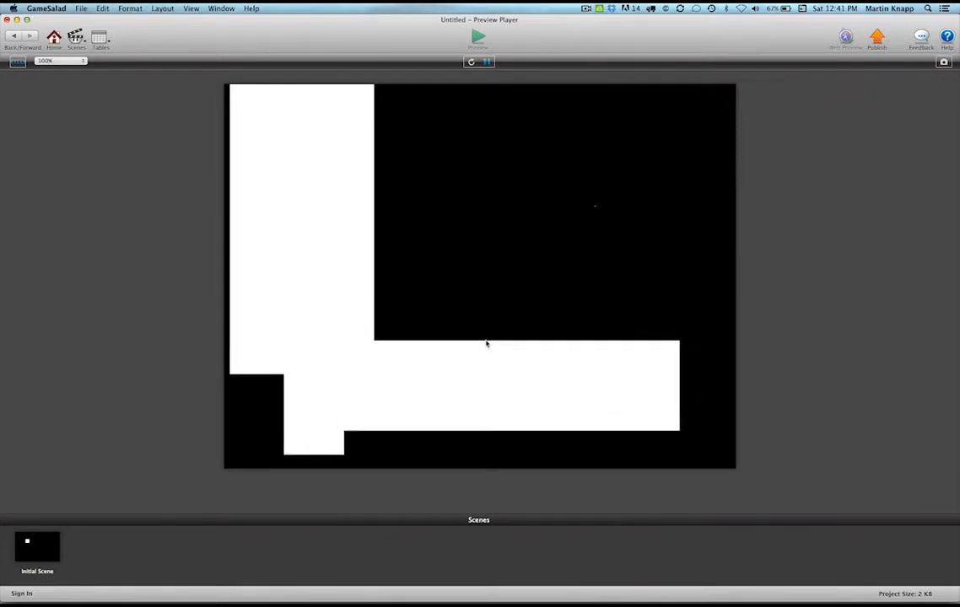
{"action": "left_click", "coordinate": [15, 37]}
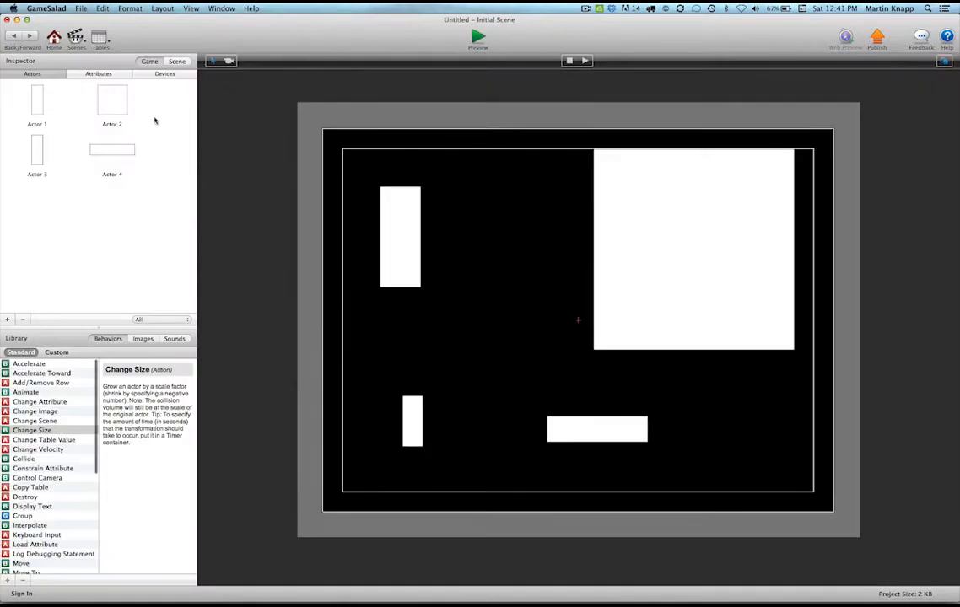